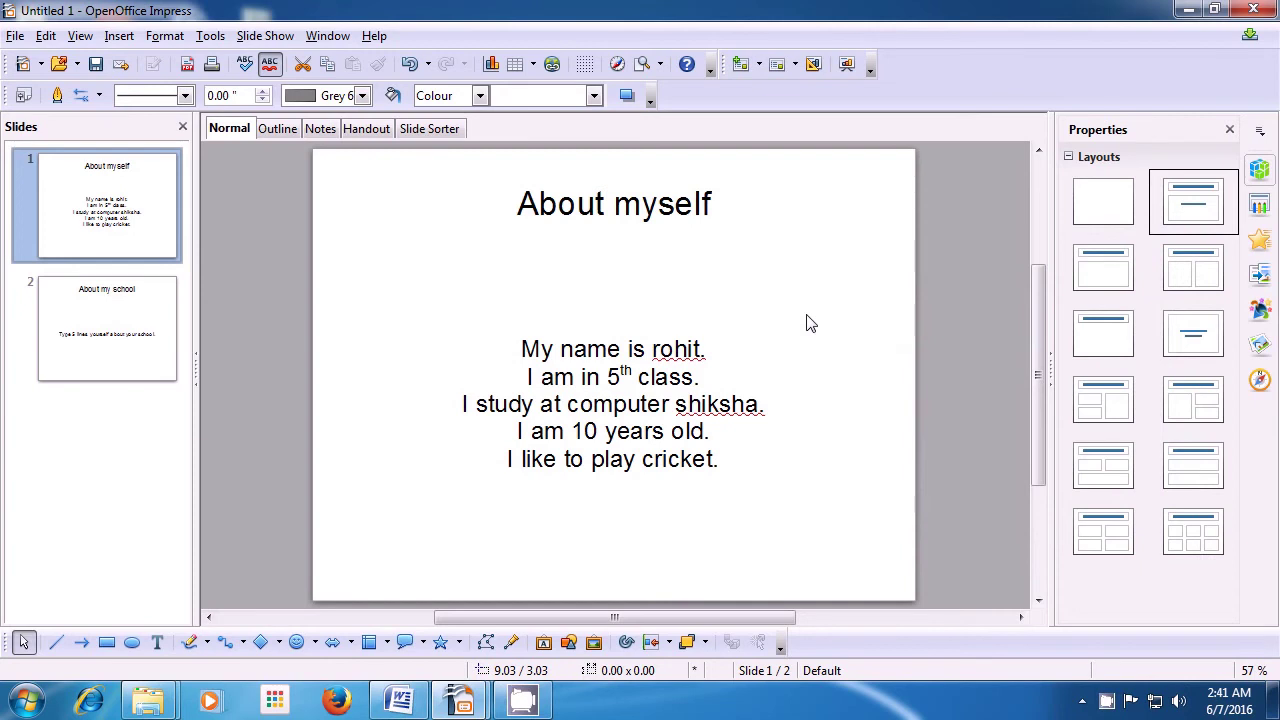
# Step: Add a new slide after the "About my school" slide and give it the blank layout
pyautogui.rightClick(131, 315)
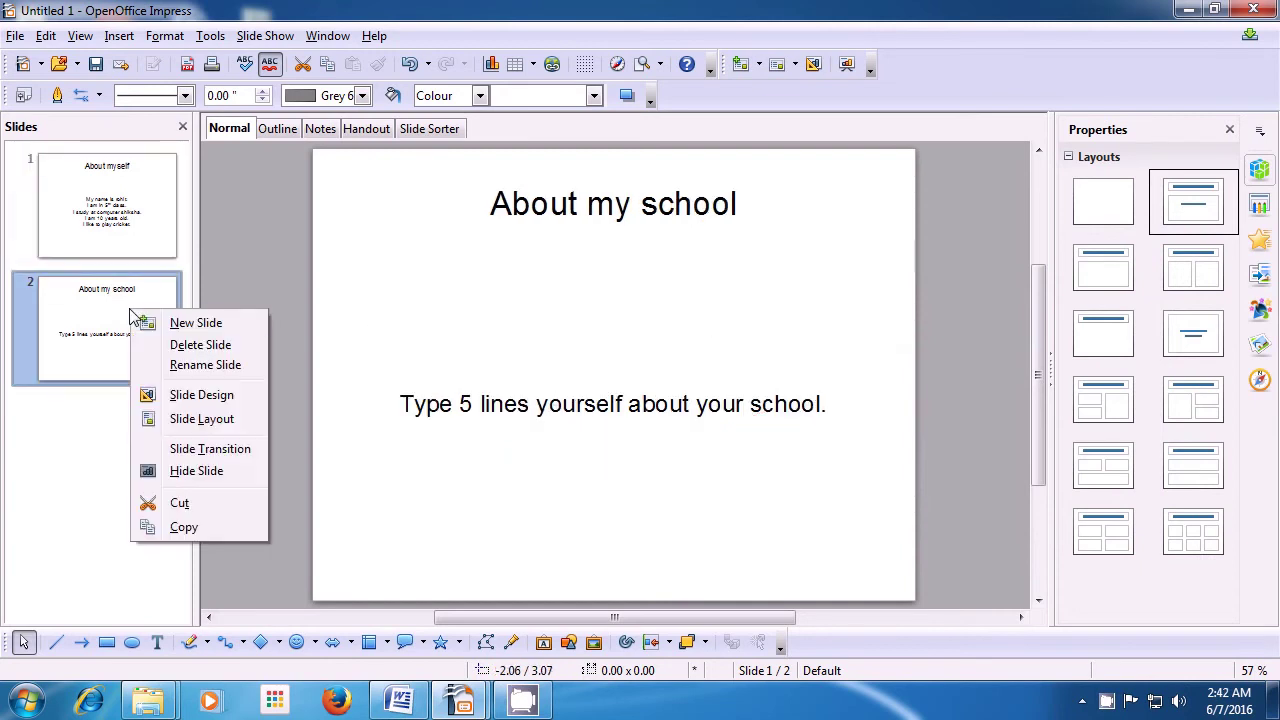
pyautogui.click(156, 323)
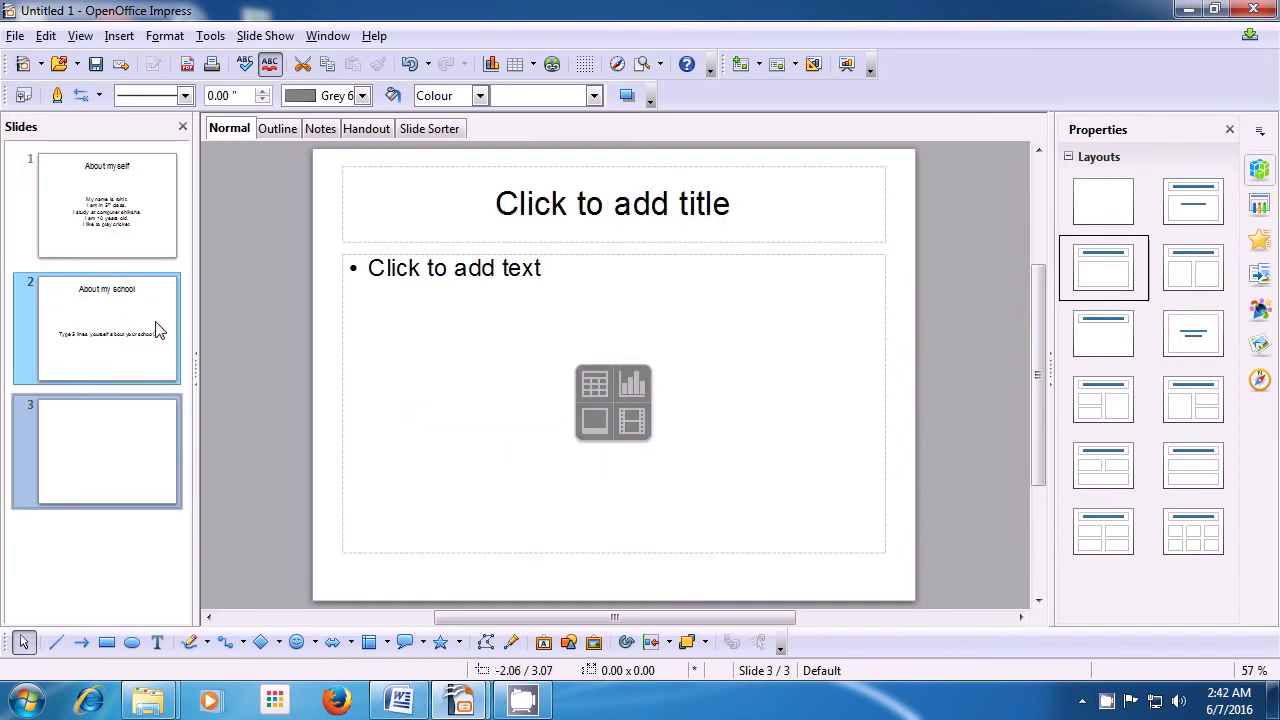
pyautogui.moveTo(148, 431)
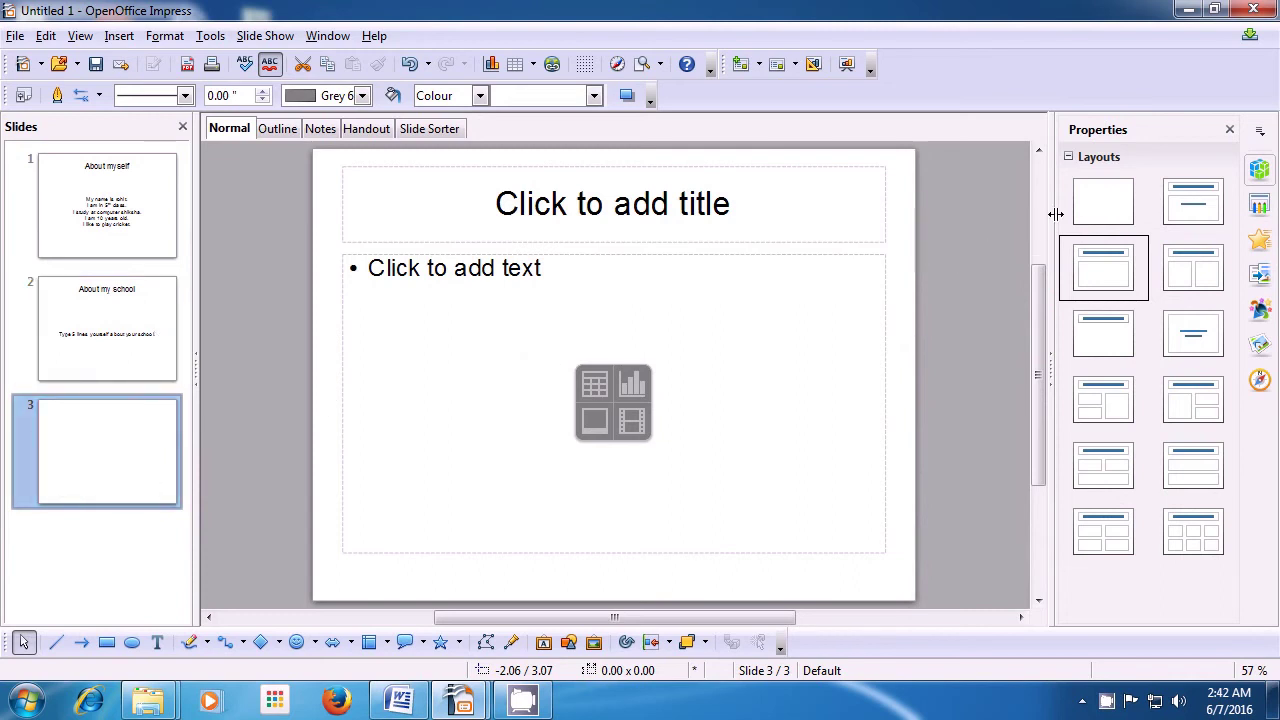
pyautogui.click(1092, 210)
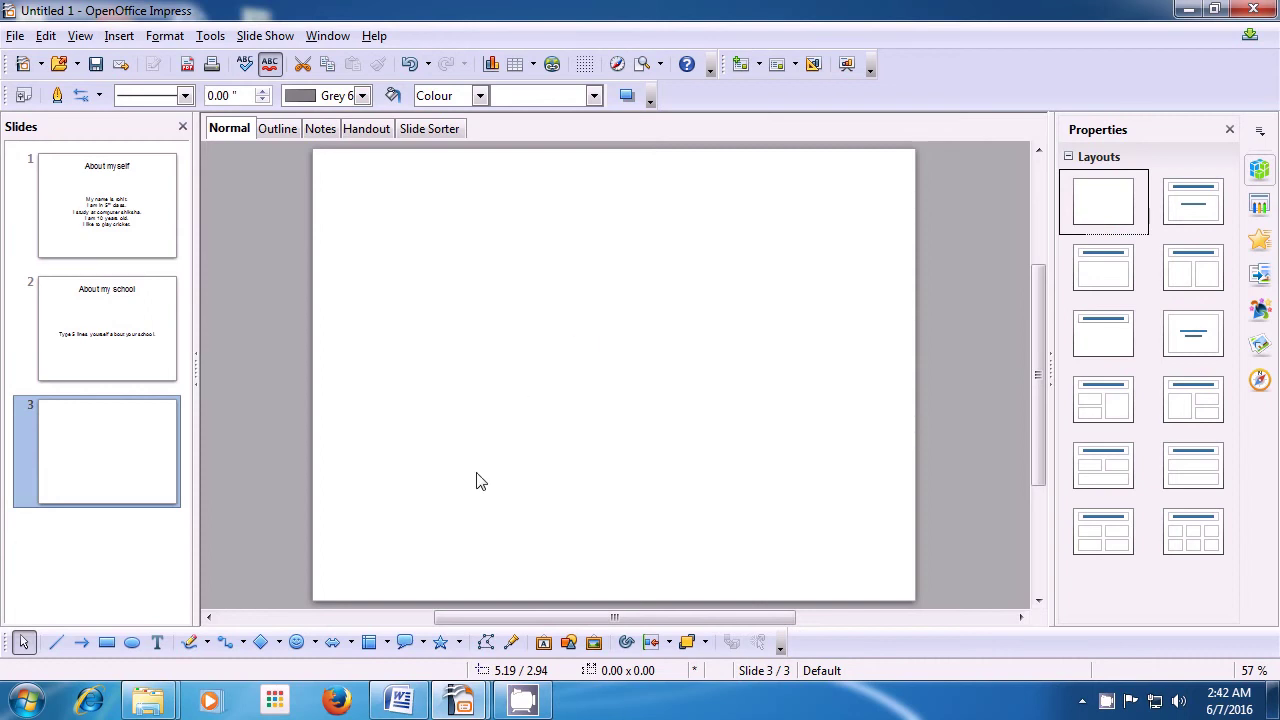
# Step: Draw a smiley face in the middle of slide 3 and enlarge it to about 4.20 x 3.20 inches
pyautogui.click(298, 643)
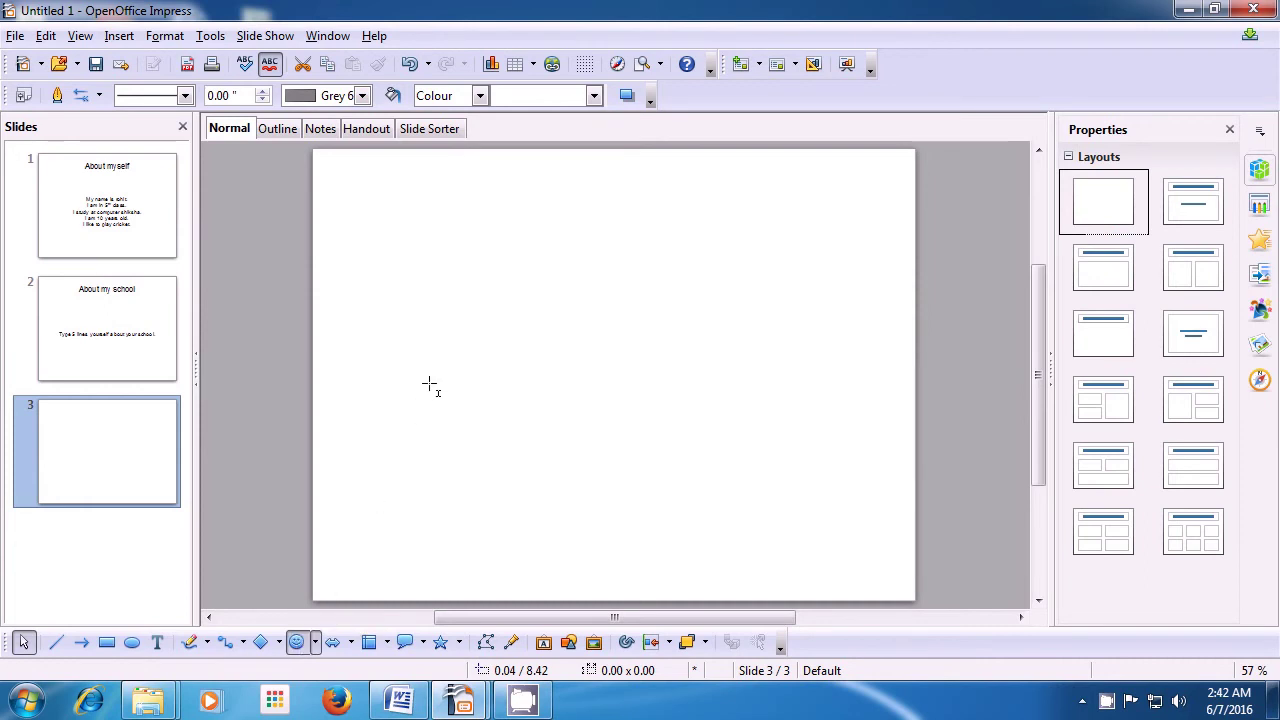
pyautogui.moveTo(514, 310); pyautogui.dragTo(722, 477)
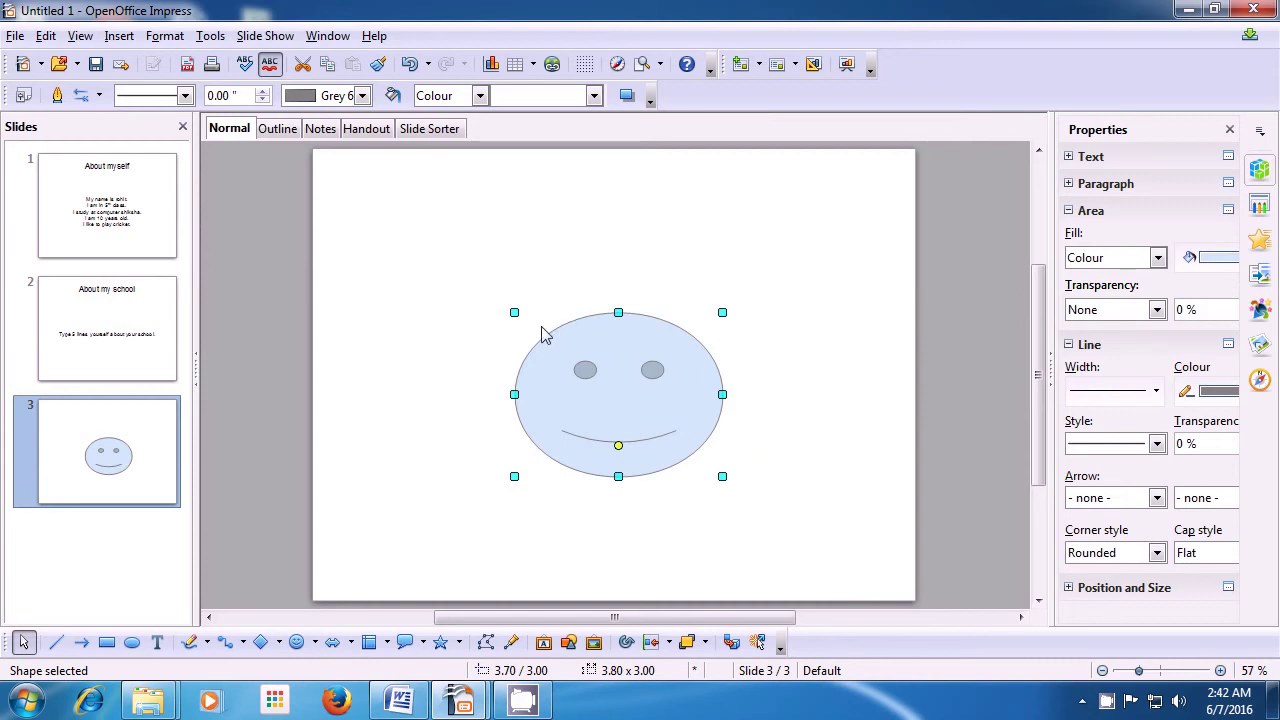
pyautogui.moveTo(515, 312)
pyautogui.mouseDown()
pyautogui.moveTo(543, 341)
pyautogui.moveTo(499, 301)
pyautogui.mouseUp()
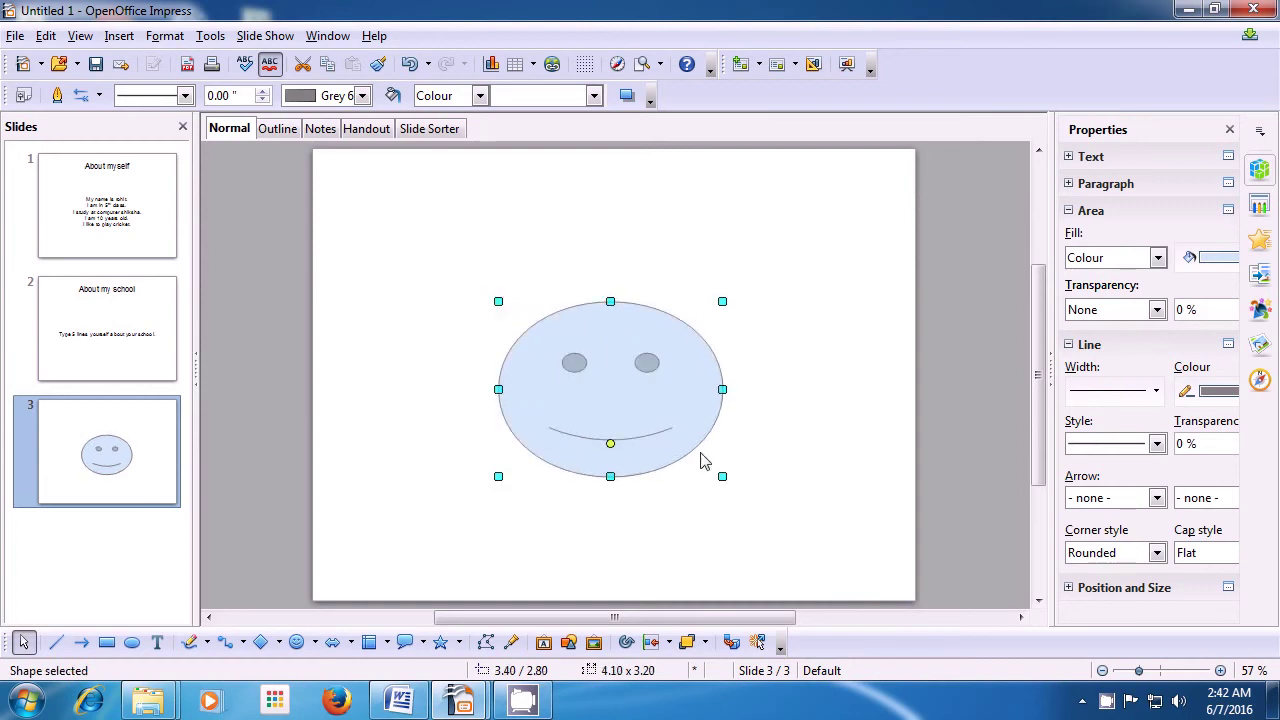
pyautogui.moveTo(721, 301)
pyautogui.mouseDown()
pyautogui.moveTo(694, 329)
pyautogui.moveTo(728, 300)
pyautogui.mouseUp()
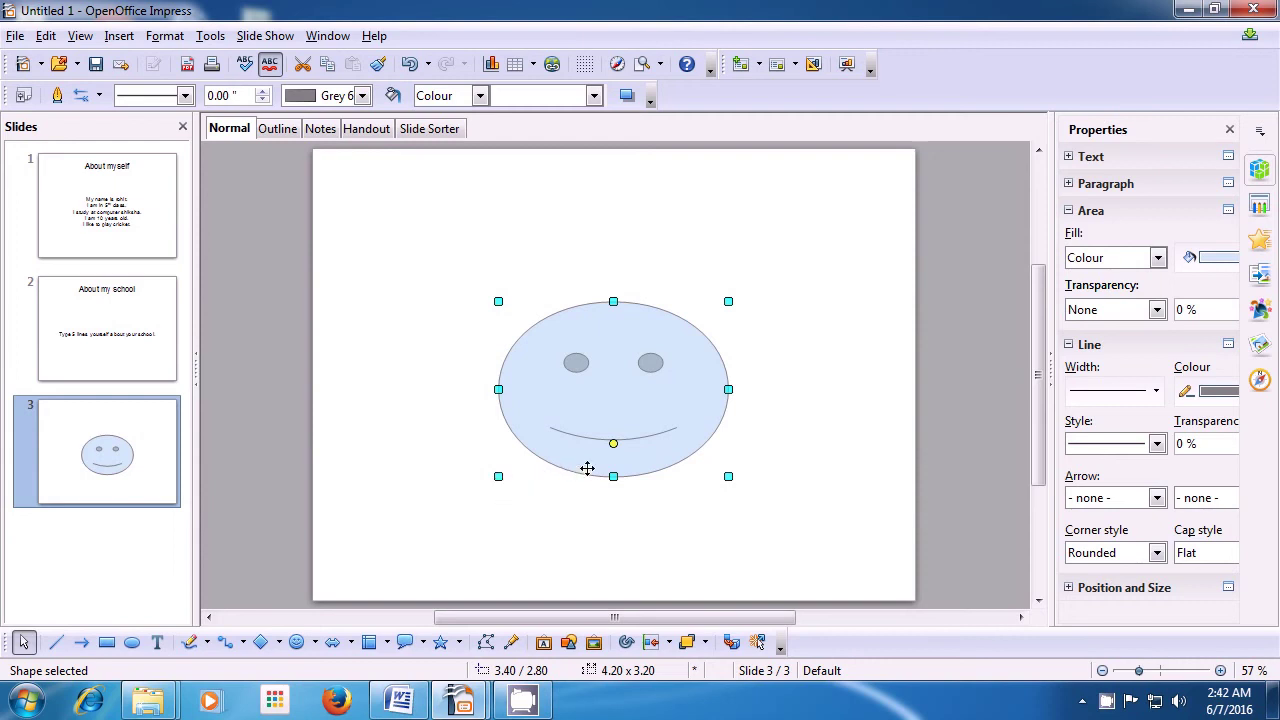
pyautogui.click(817, 359)
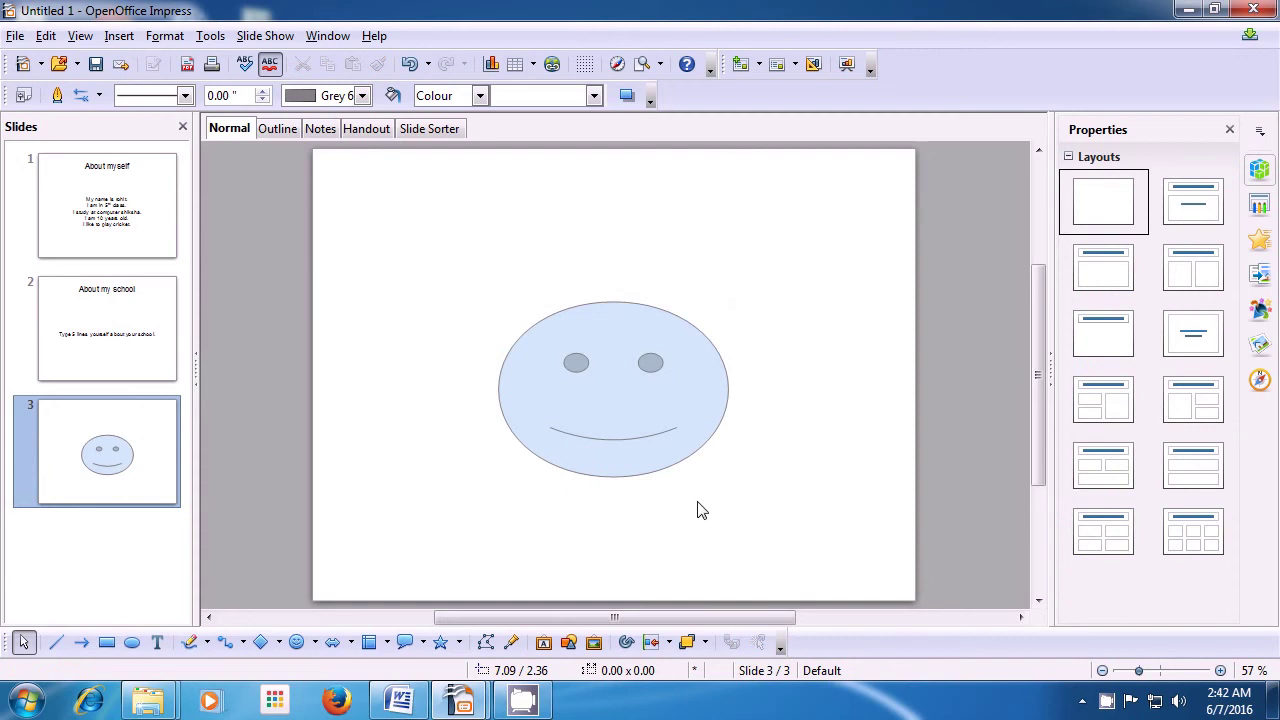
# Step: Set the smiley face's outline style to Ultrafine Dashed
pyautogui.click(640, 313)
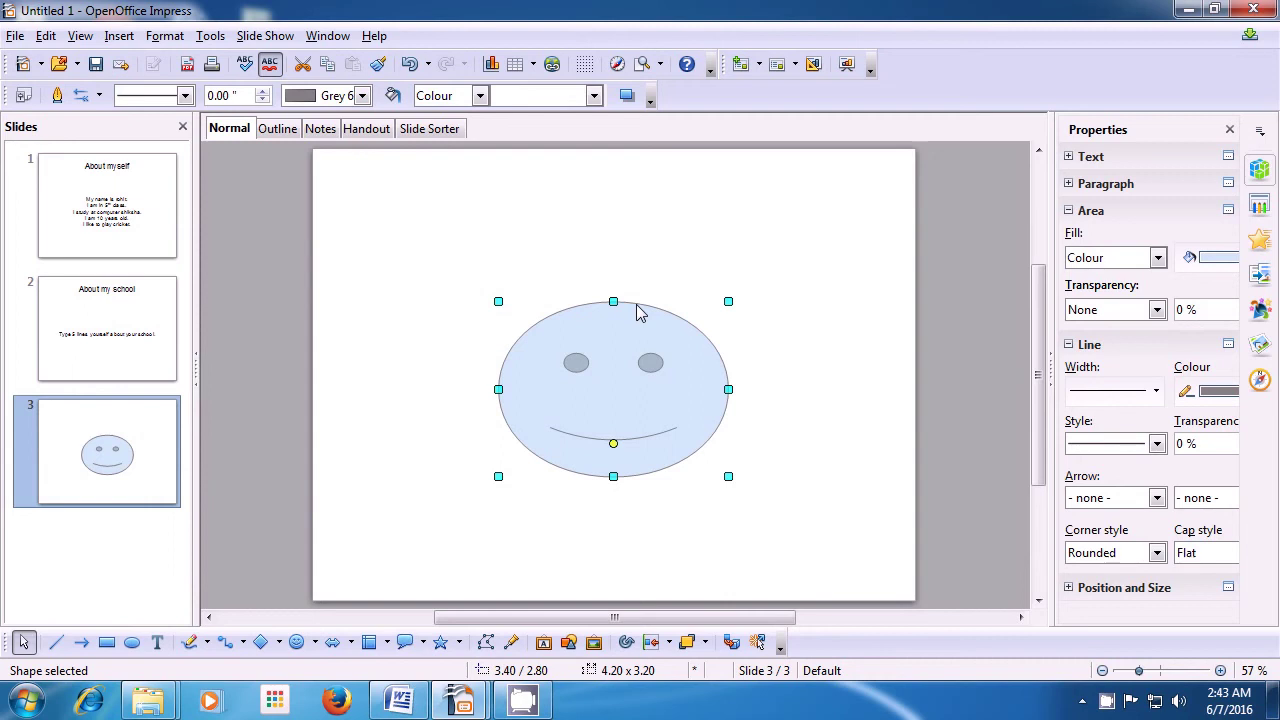
pyautogui.click(185, 96)
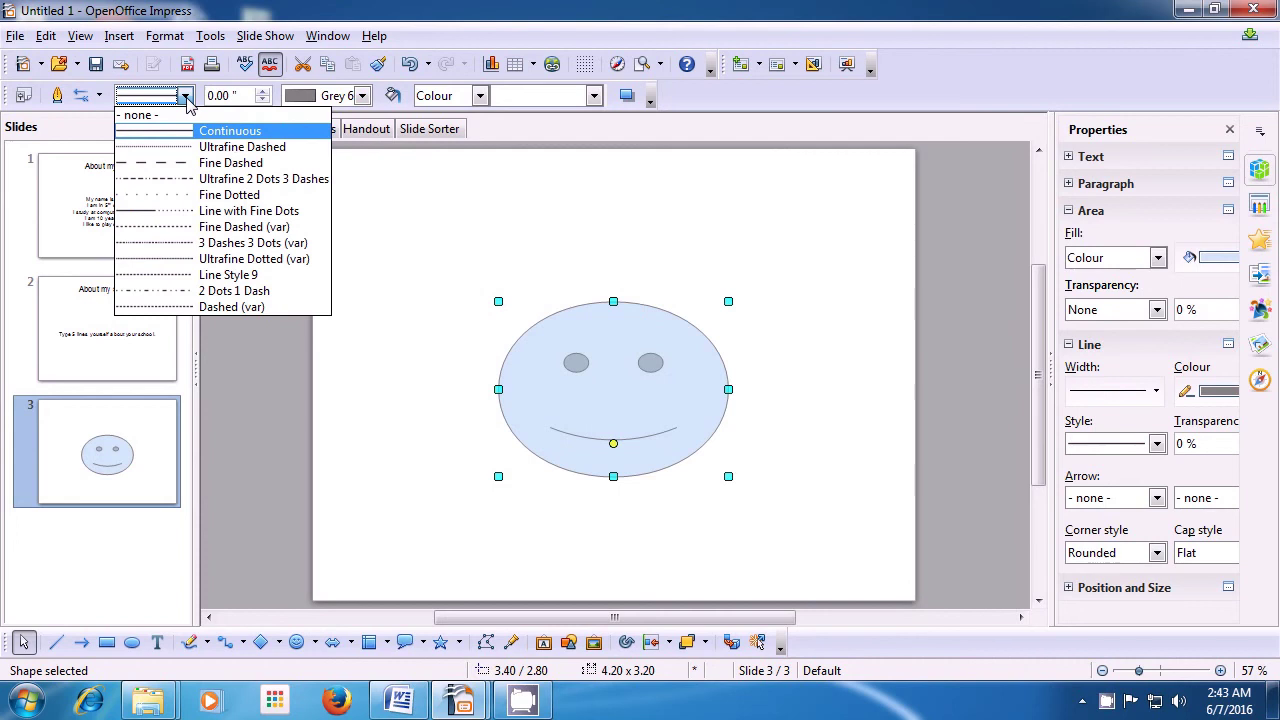
pyautogui.click(184, 150)
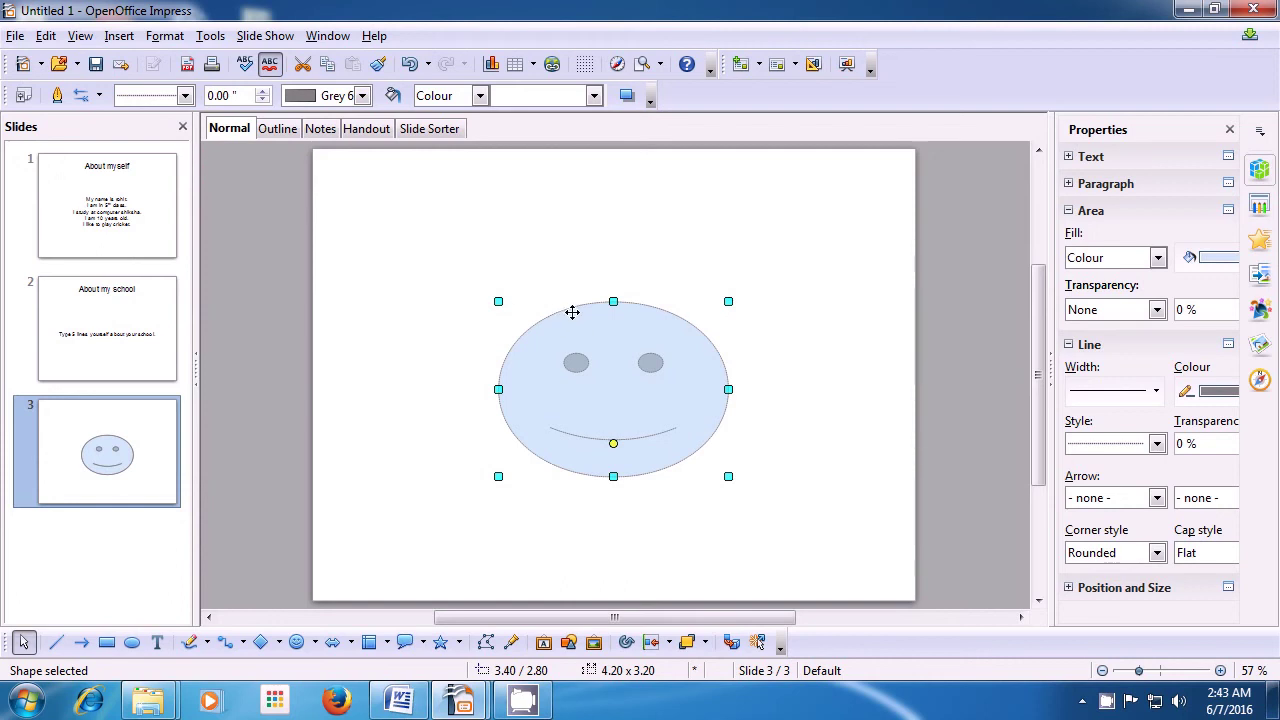
# Step: Set the smiley face's outline width to 0.22" and its line colour to Yellow 1
pyautogui.click(262, 91)
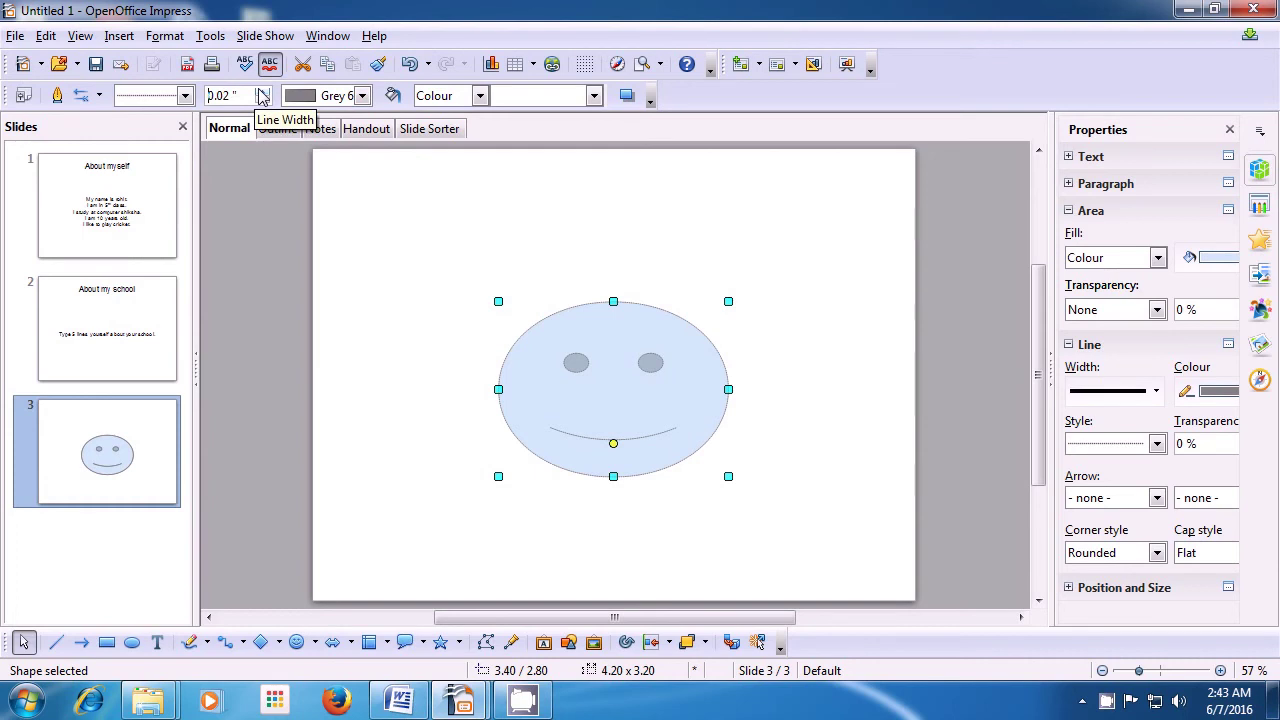
pyautogui.click(262, 91)
pyautogui.click(262, 91)
pyautogui.click(262, 91)
pyautogui.click(262, 91)
pyautogui.click(262, 91)
pyautogui.click(262, 91)
pyautogui.click(262, 91)
pyautogui.click(262, 91)
pyautogui.click(262, 91)
pyautogui.click(262, 91)
pyautogui.click(262, 91)
pyautogui.click(262, 91)
pyautogui.click(262, 91)
pyautogui.click(262, 91)
pyautogui.click(262, 91)
pyautogui.click(262, 91)
pyautogui.click(262, 91)
pyautogui.click(262, 91)
pyautogui.click(262, 91)
pyautogui.click(262, 91)
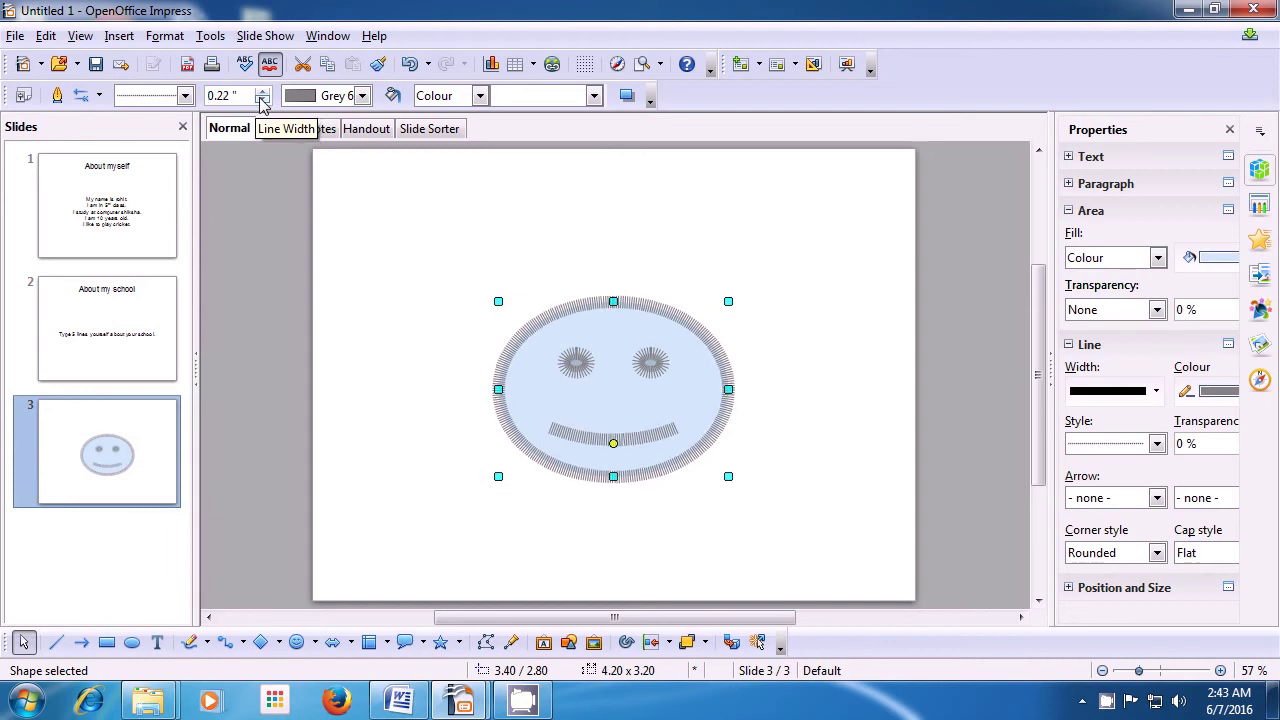
pyautogui.click(363, 96)
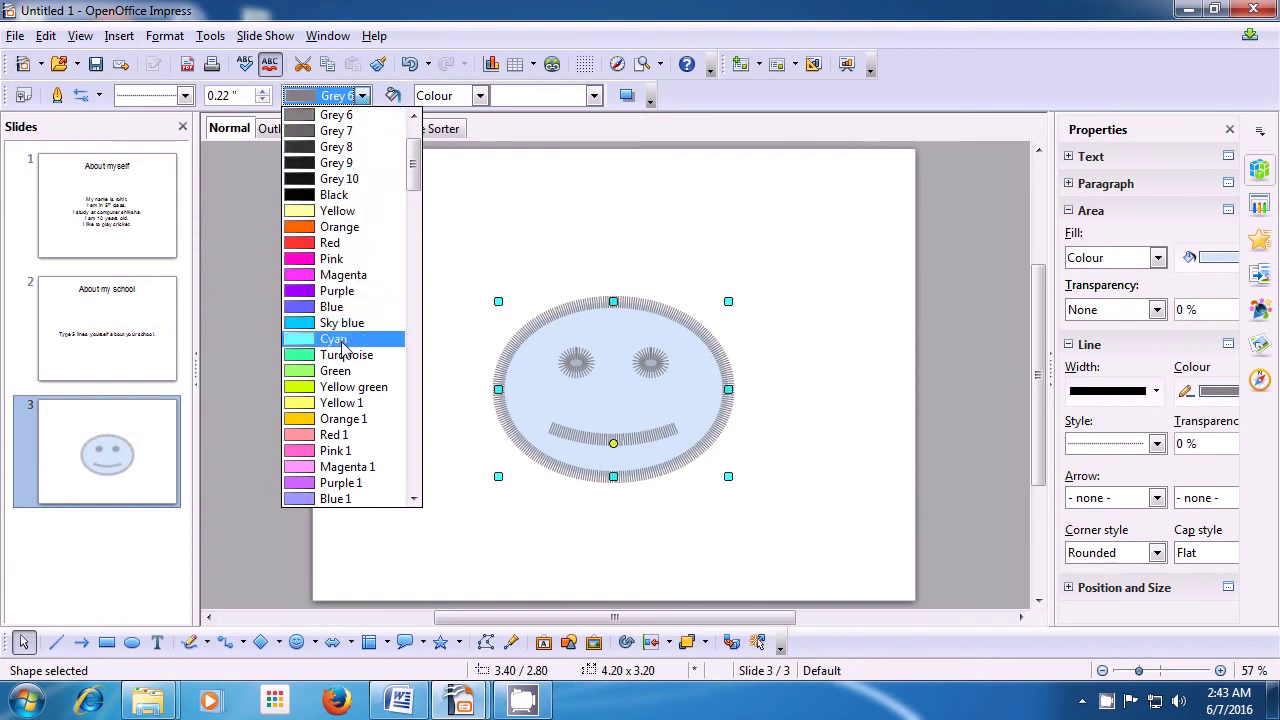
pyautogui.click(355, 404)
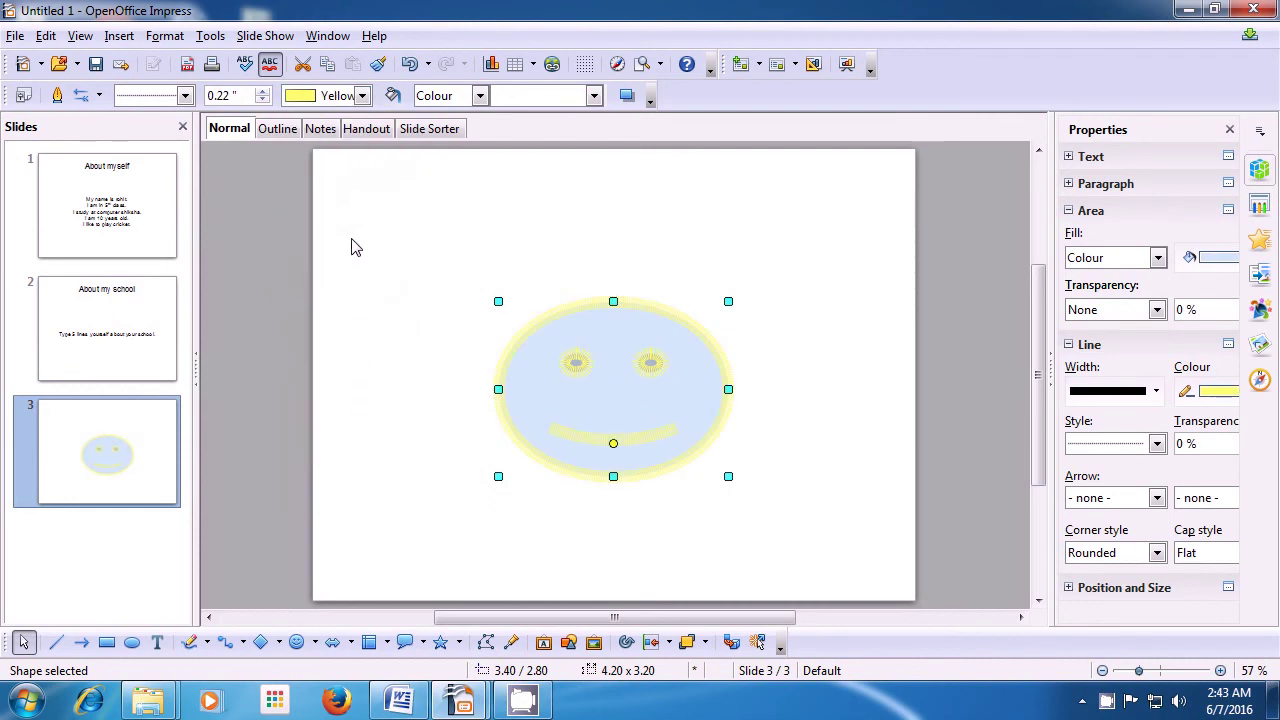
# Step: Change the smiley face's fill to a gradient, using the Gradient 3 preset
pyautogui.click(480, 98)
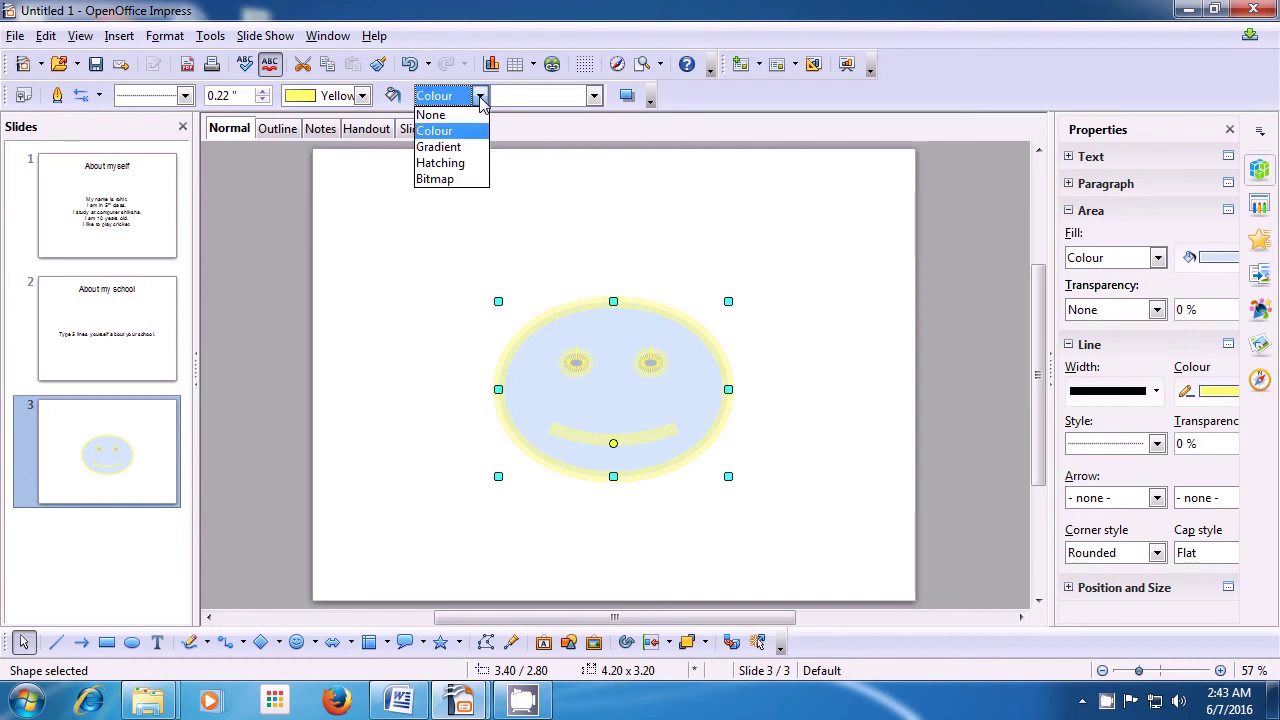
pyautogui.click(460, 149)
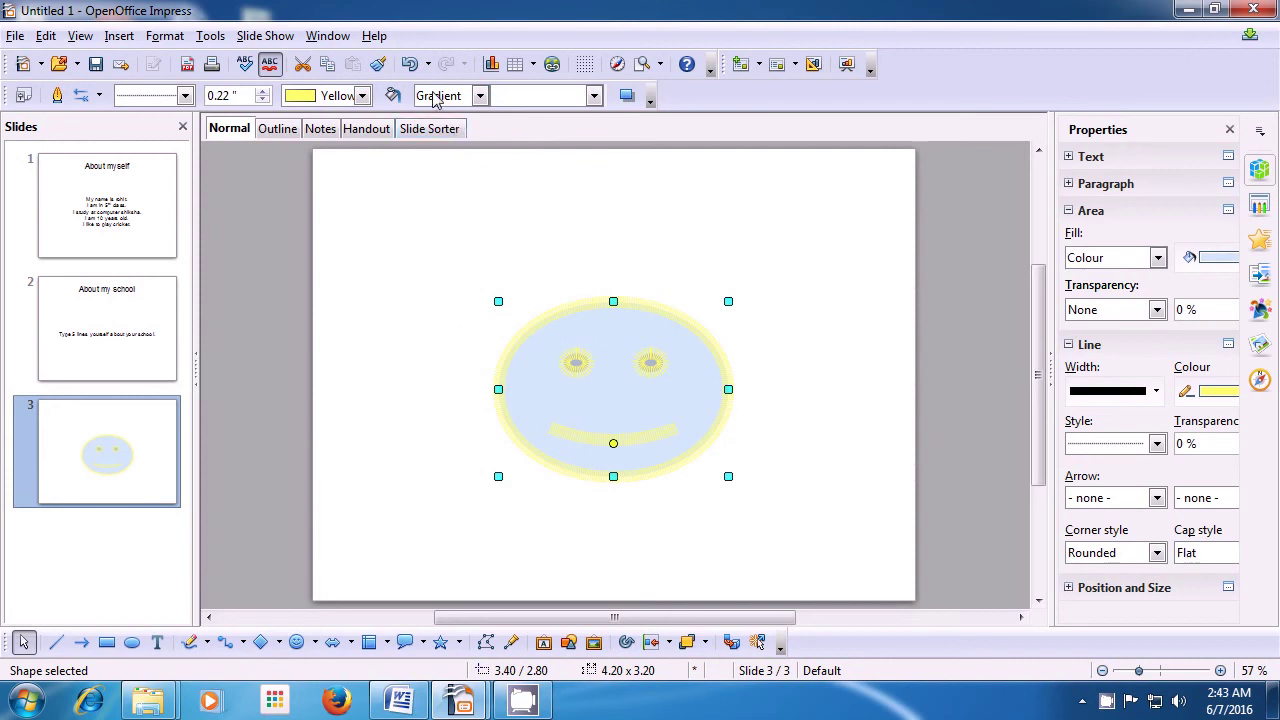
pyautogui.click(594, 96)
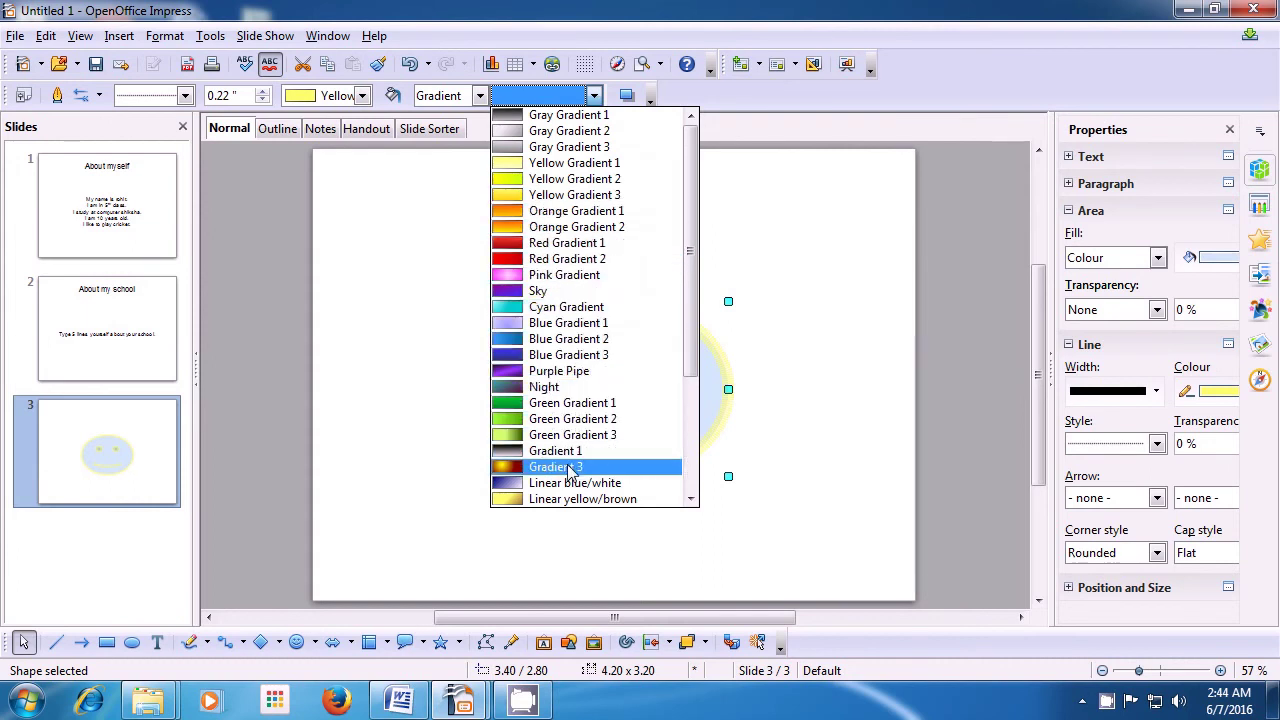
pyautogui.moveTo(697, 318); pyautogui.dragTo(683, 436)
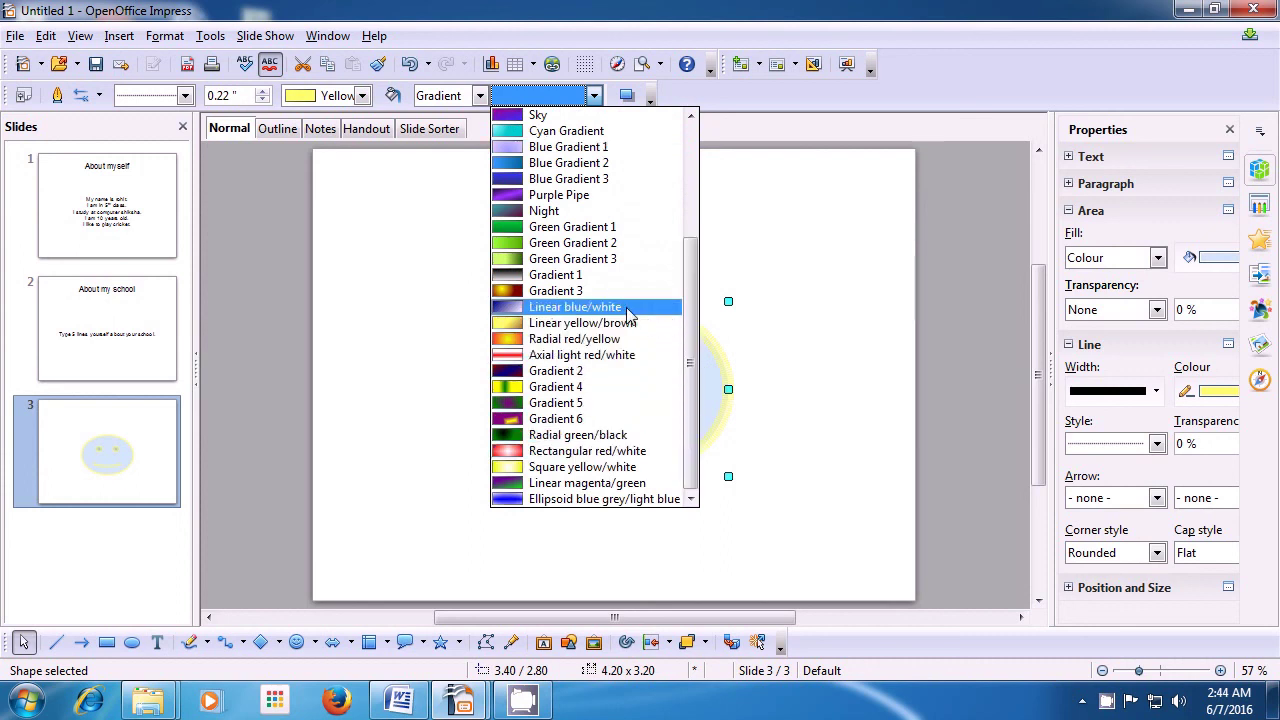
pyautogui.click(557, 293)
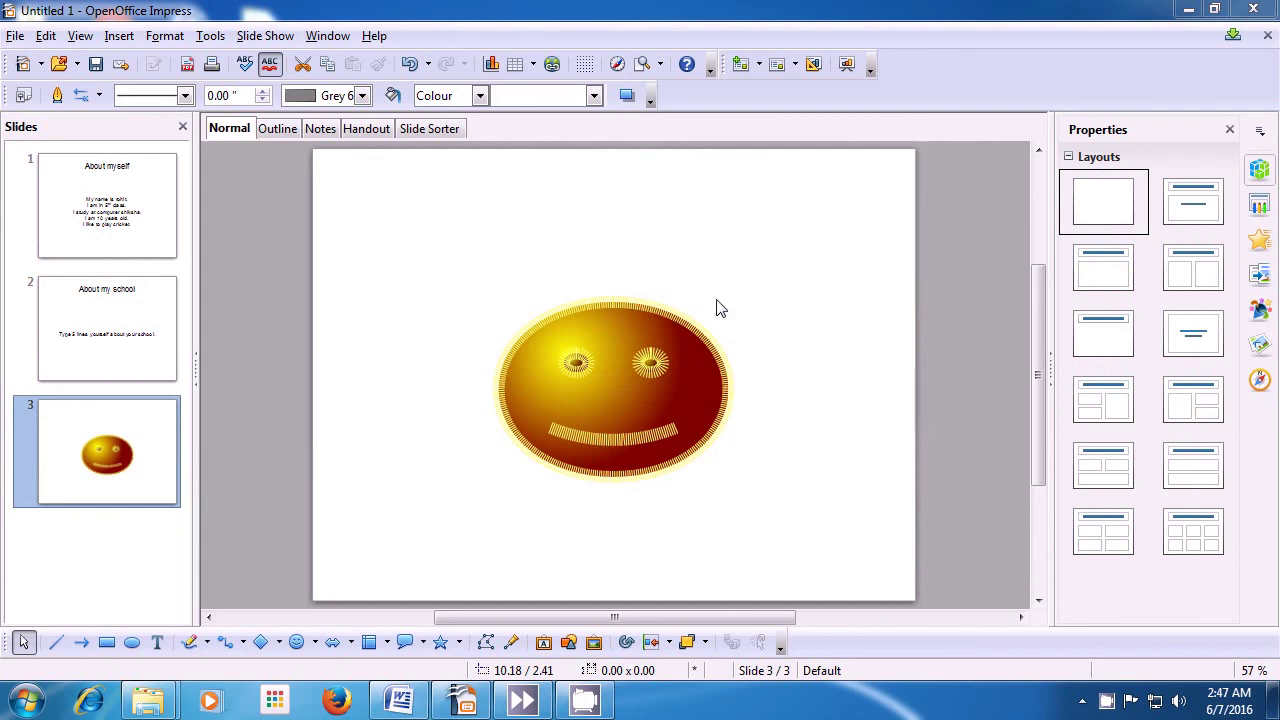
# Step: Add a blank slide after slide 3 and draw a cube about 4.00 x 4.10 inches on it
pyautogui.rightClick(127, 435)
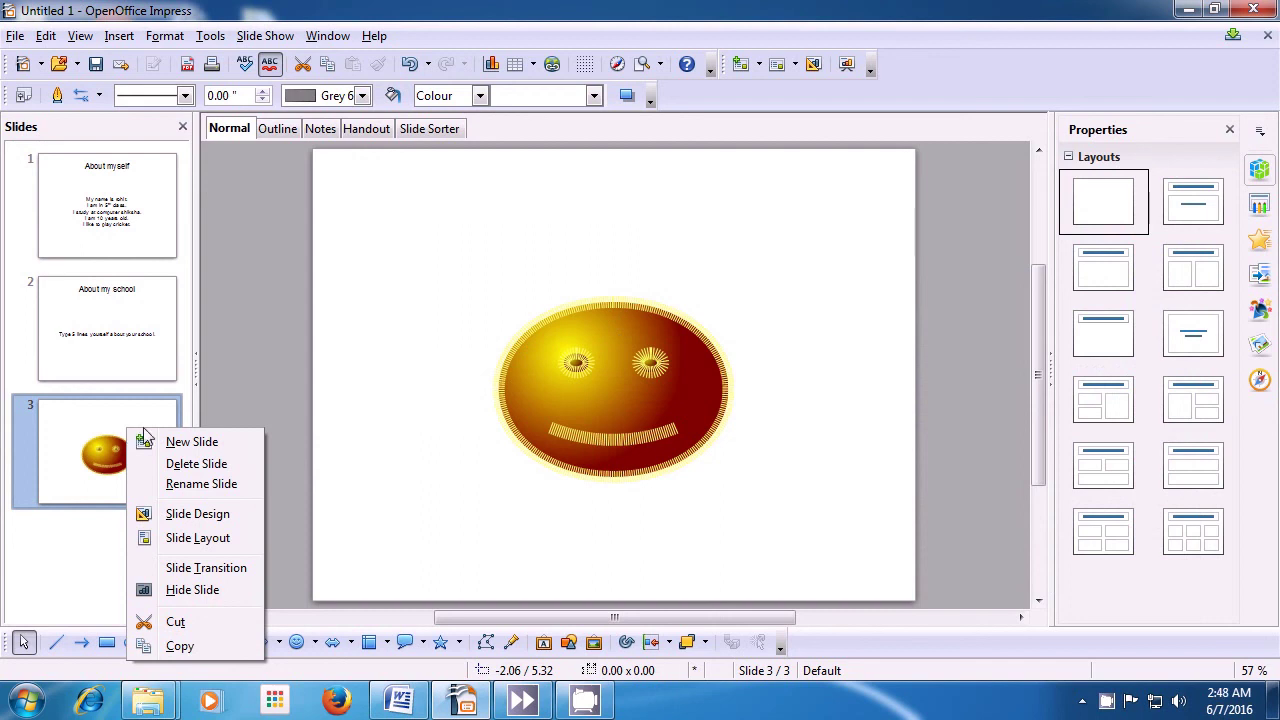
pyautogui.click(190, 442)
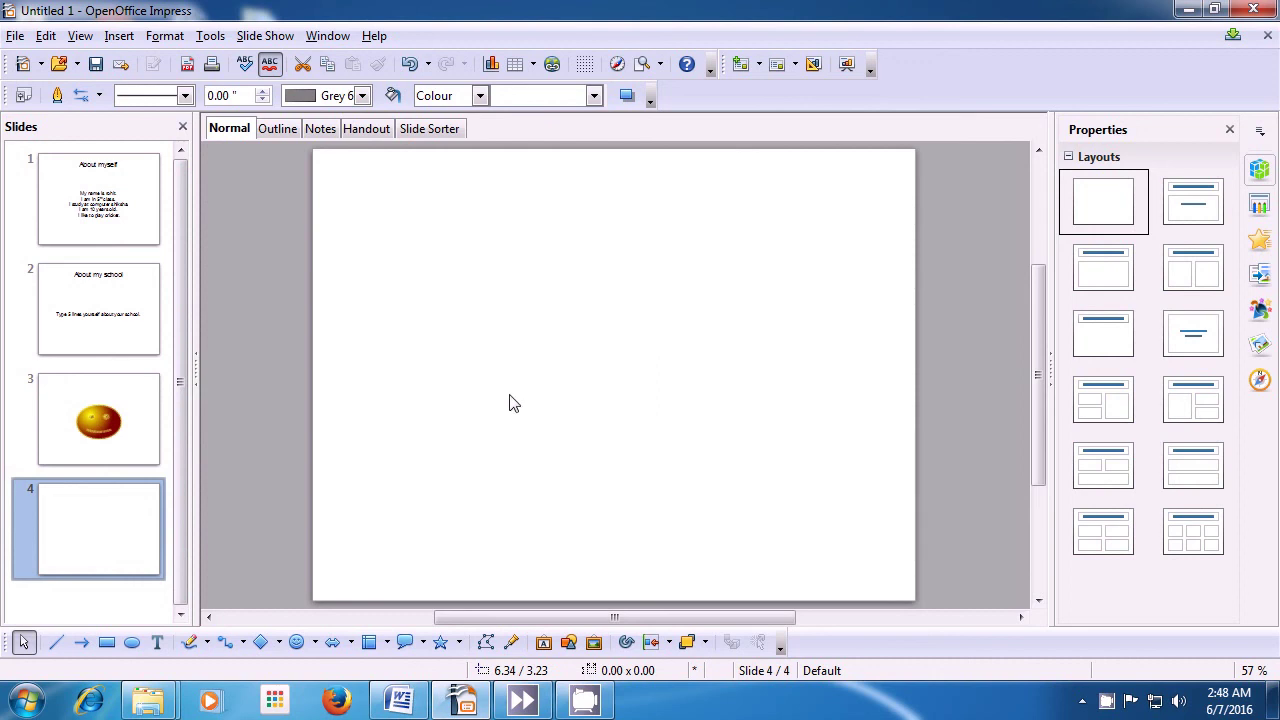
pyautogui.click(280, 643)
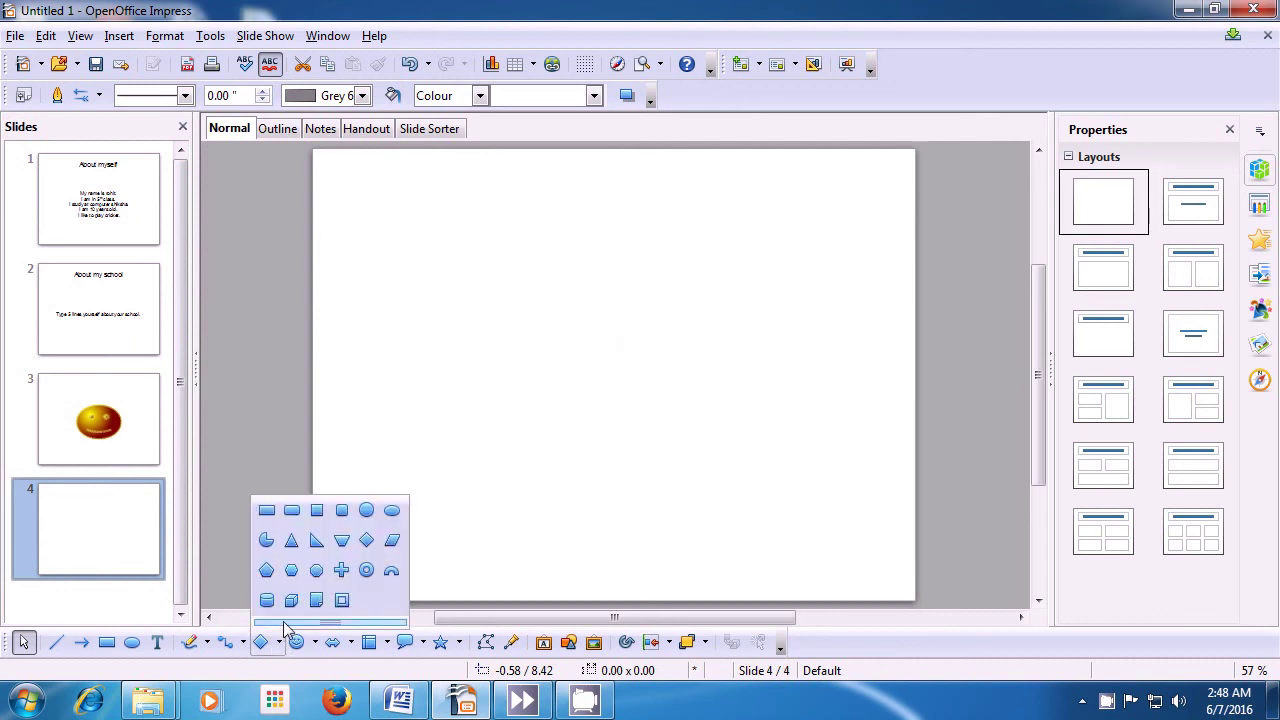
pyautogui.click(291, 602)
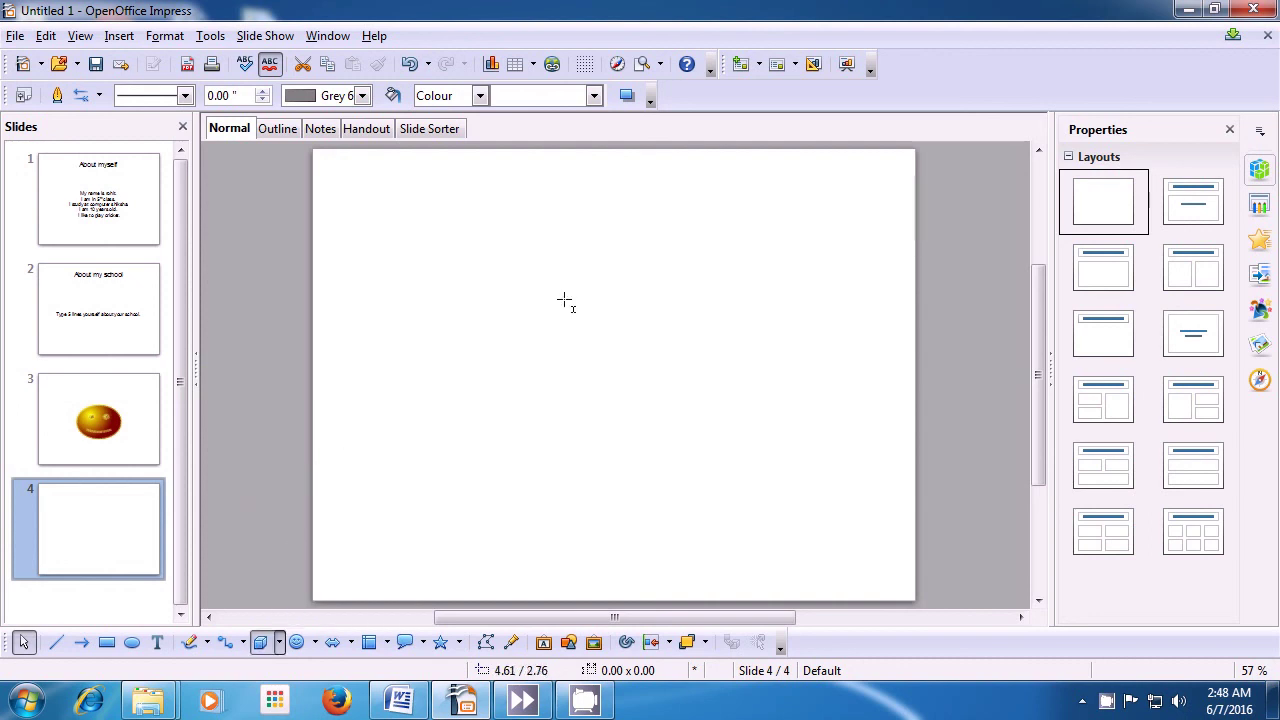
pyautogui.moveTo(543, 323); pyautogui.dragTo(761, 547)
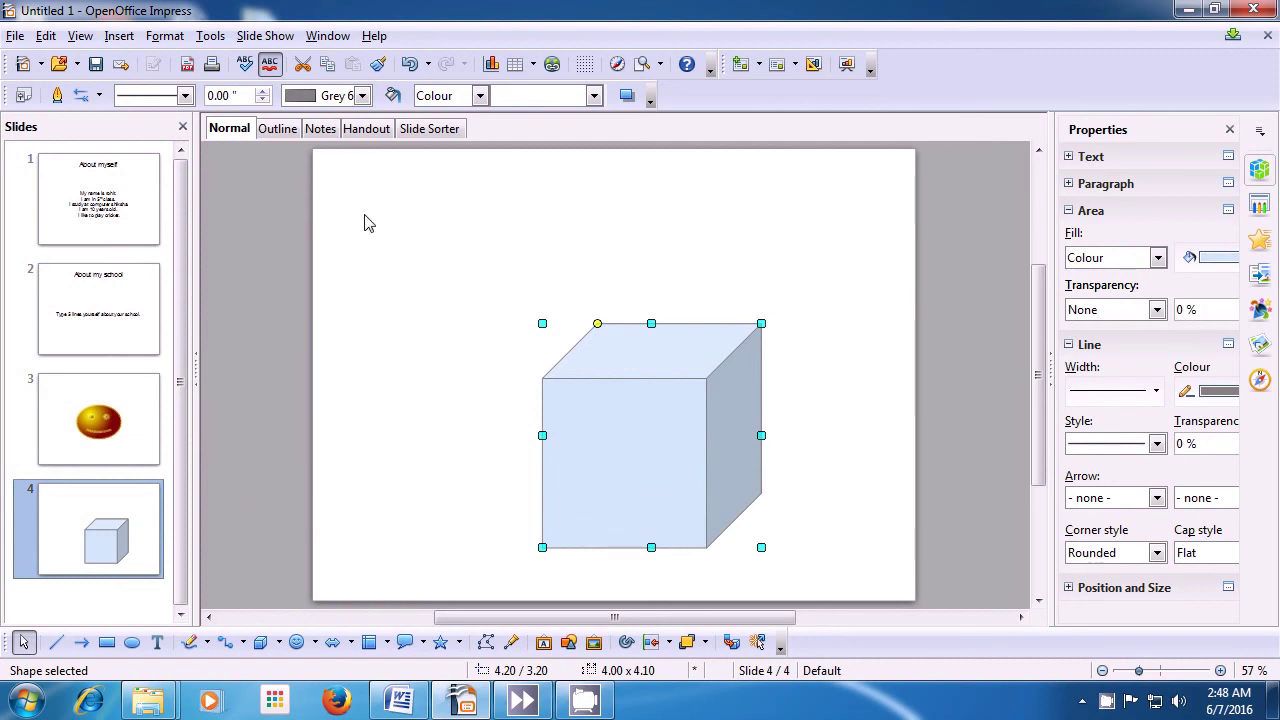
# Step: Give the cube an Ultrafine Dashed outline with a line width of 0.24"
pyautogui.click(185, 95)
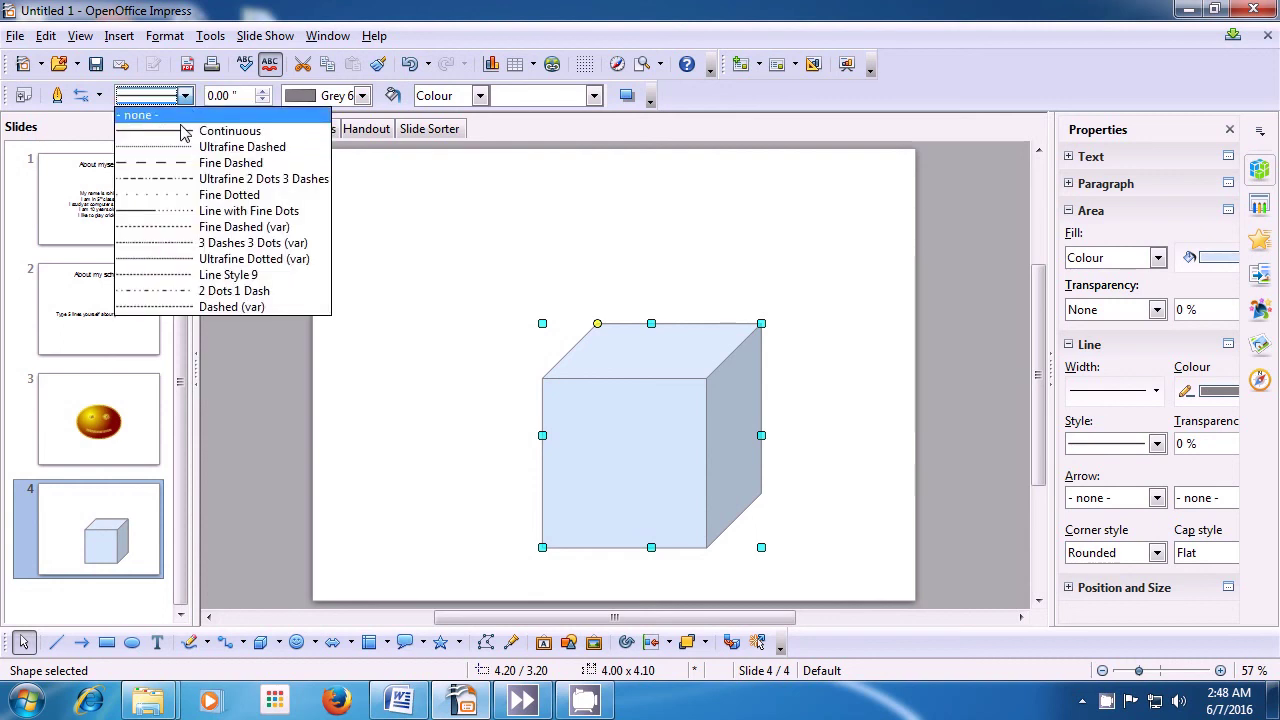
pyautogui.click(187, 148)
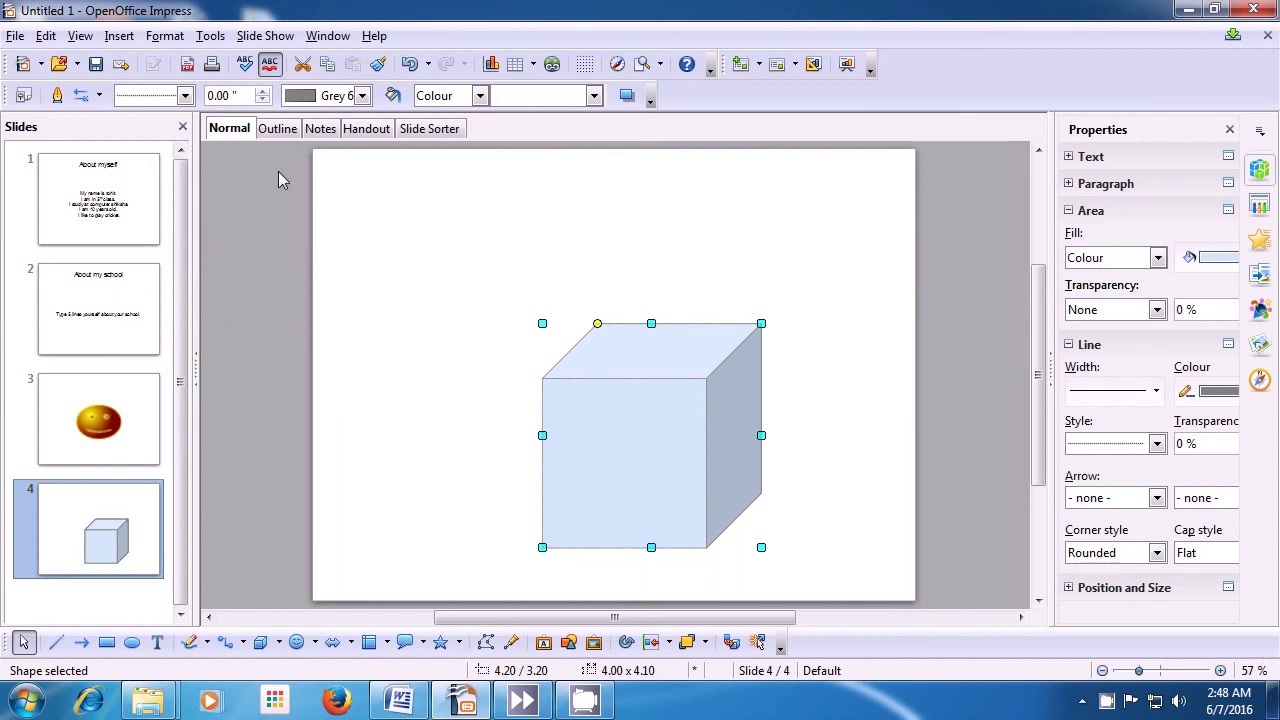
pyautogui.click(264, 94)
pyautogui.click(264, 94)
pyautogui.click(264, 94)
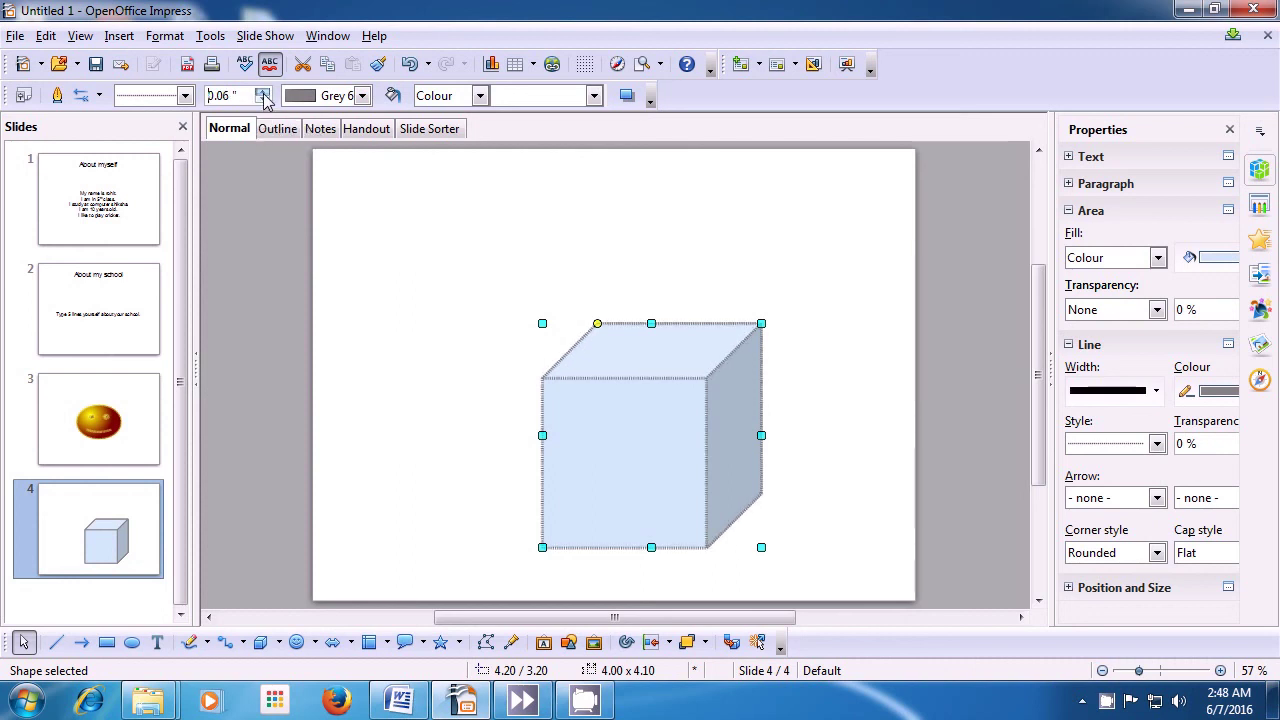
pyautogui.click(264, 94)
pyautogui.click(264, 94)
pyautogui.click(264, 94)
pyautogui.click(264, 94)
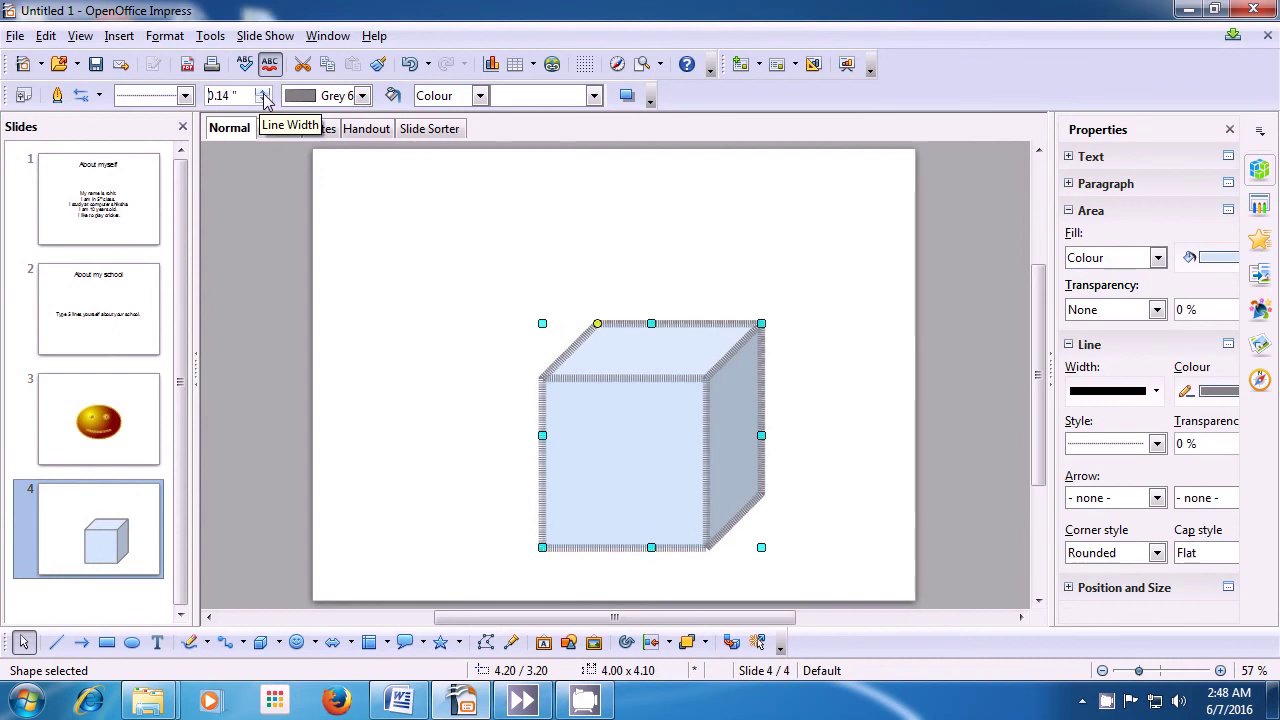
pyautogui.click(264, 94)
pyautogui.click(264, 94)
pyautogui.click(264, 94)
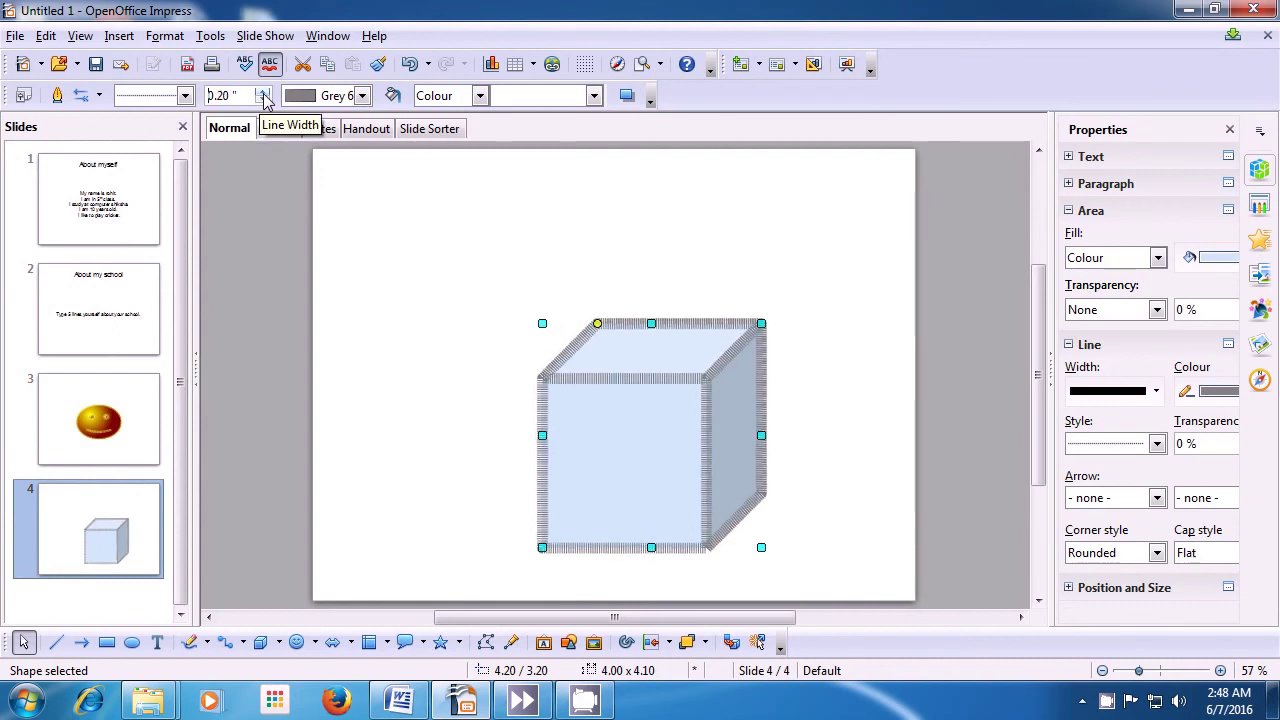
pyautogui.click(264, 94)
pyautogui.click(264, 94)
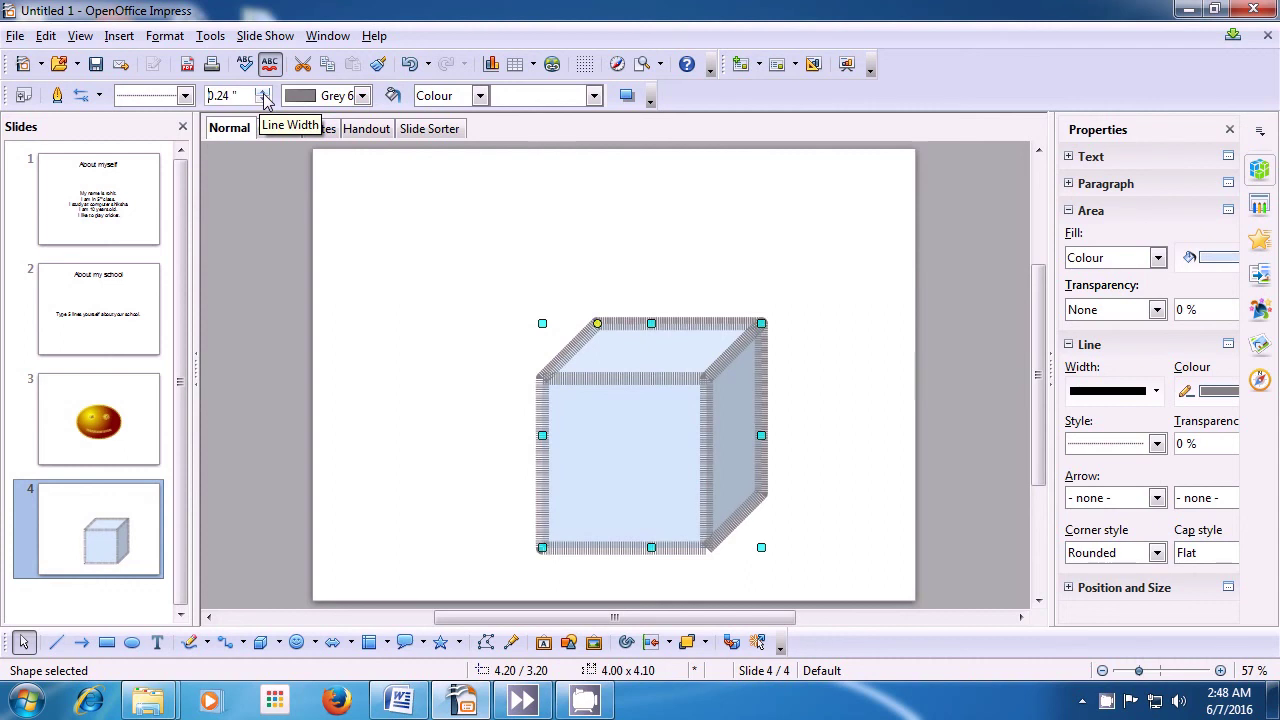
# Step: Set the cube's outline colour to Green 3
pyautogui.click(363, 96)
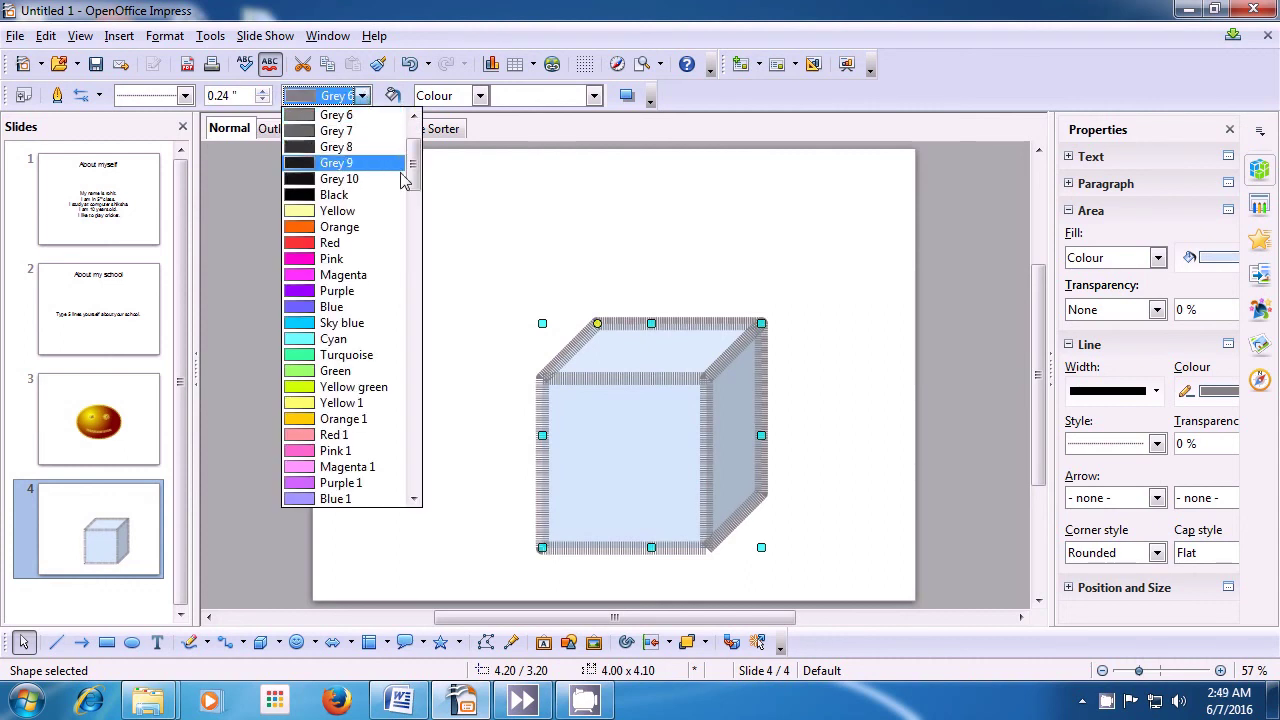
pyautogui.moveTo(418, 177); pyautogui.dragTo(420, 277)
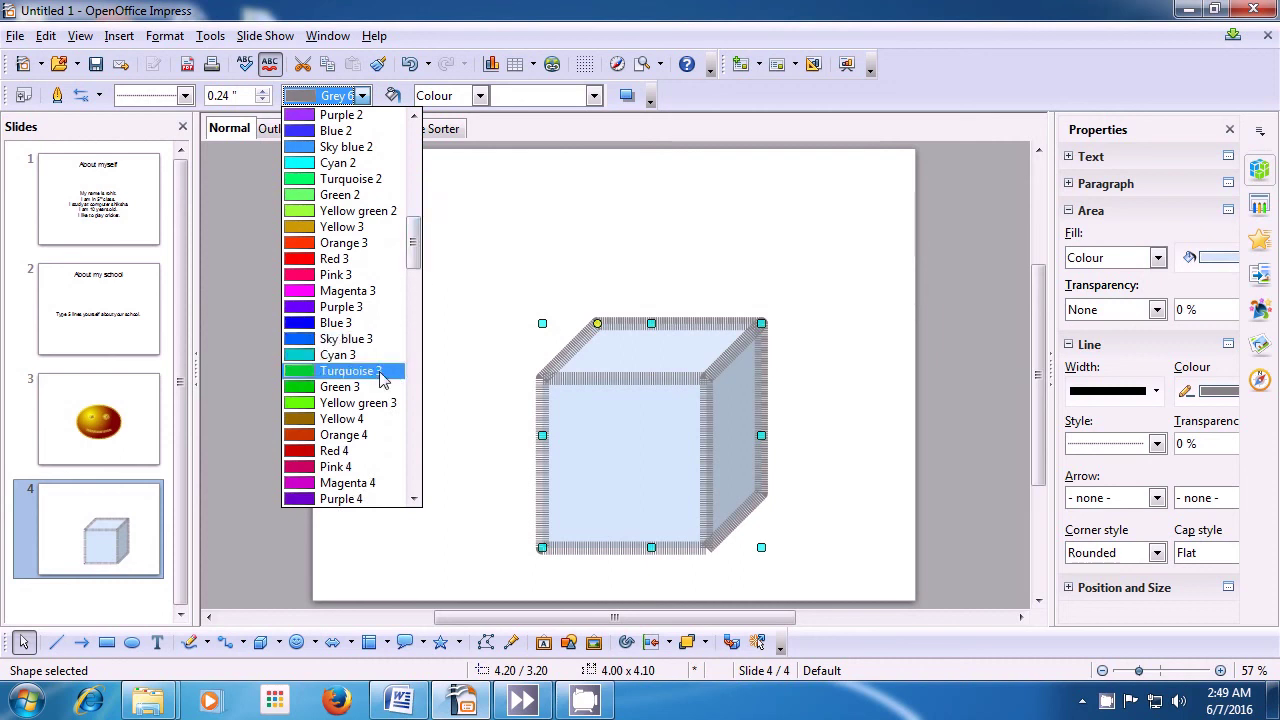
pyautogui.click(343, 393)
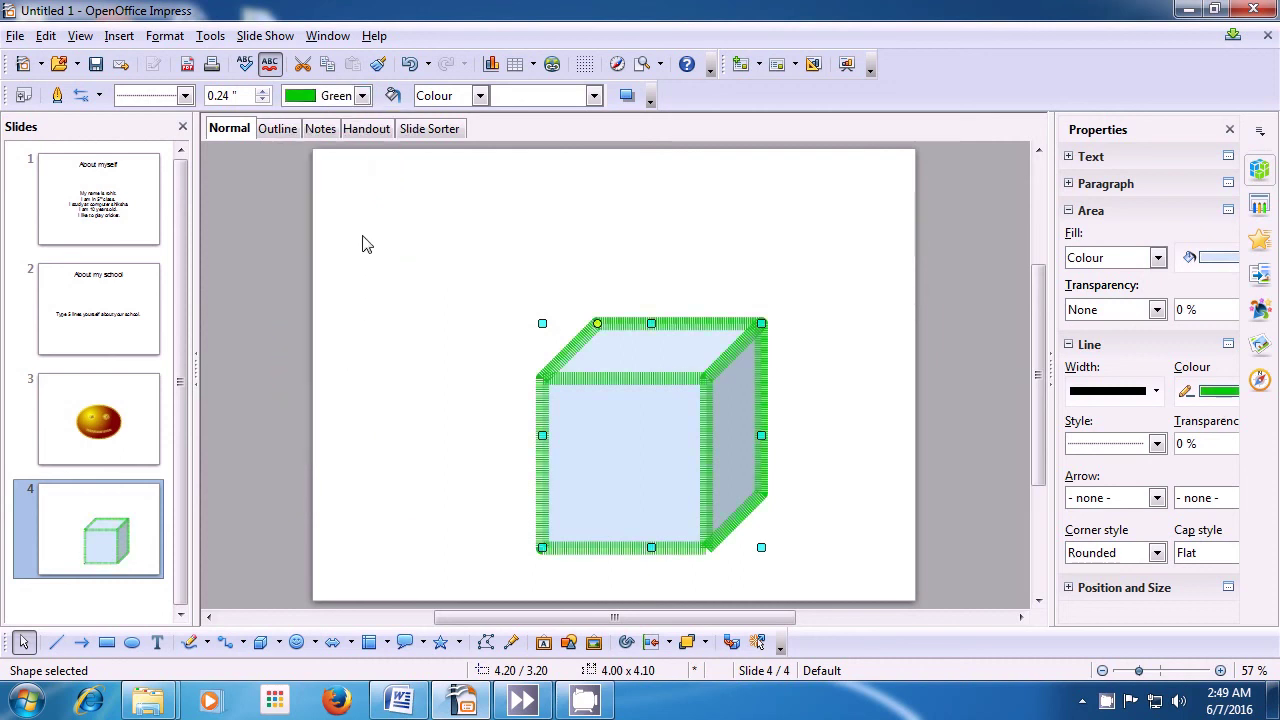
# Step: Change the cube's fill to the Brownstone bitmap and add a shadow to the cube
pyautogui.click(480, 97)
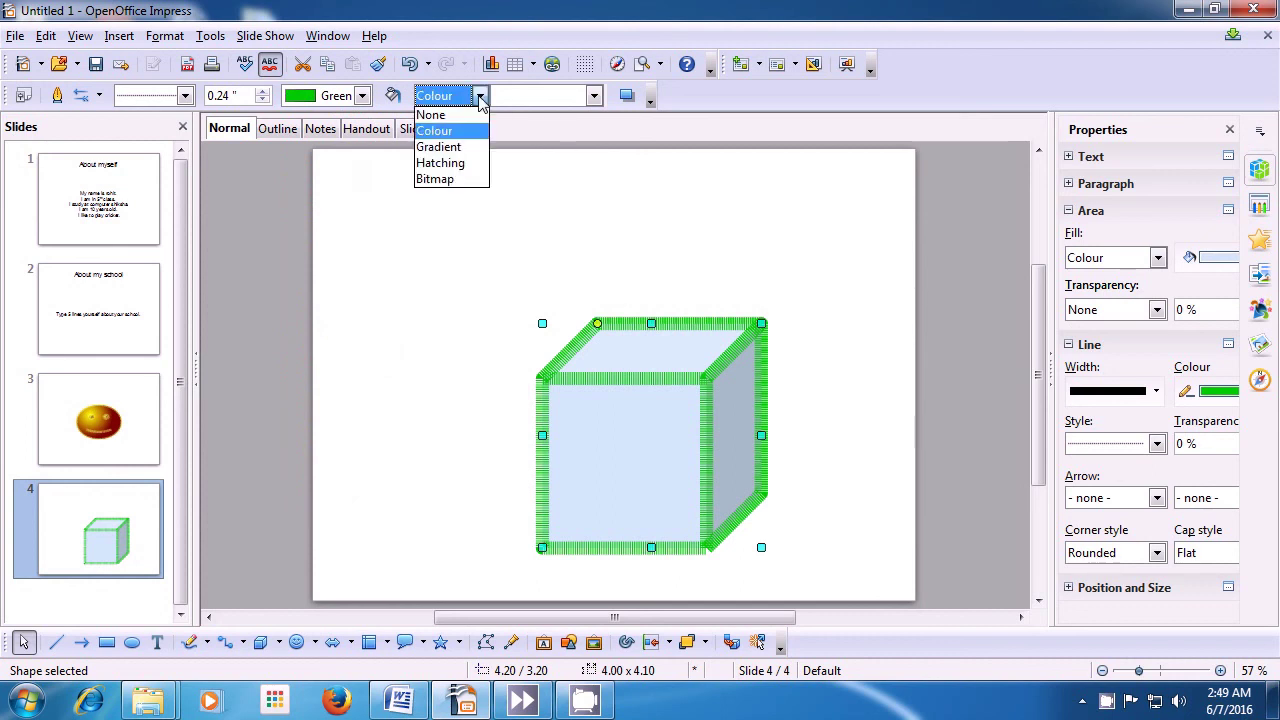
pyautogui.click(455, 180)
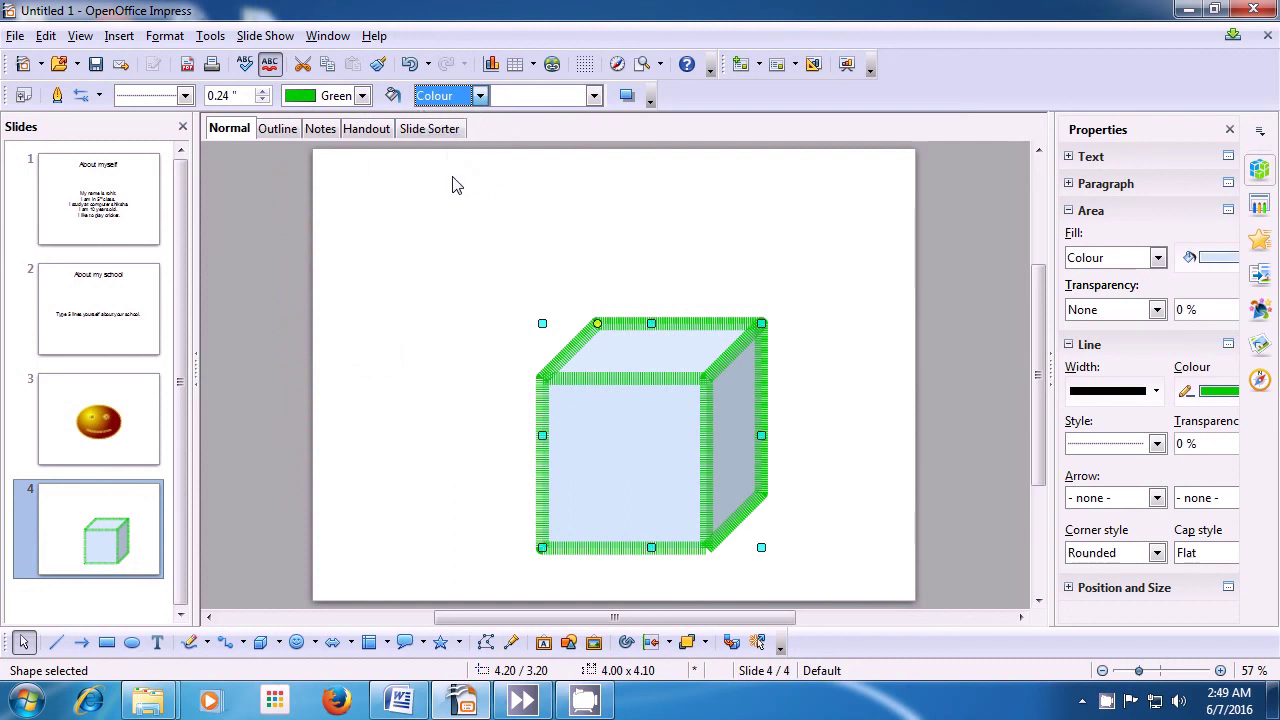
pyautogui.click(594, 96)
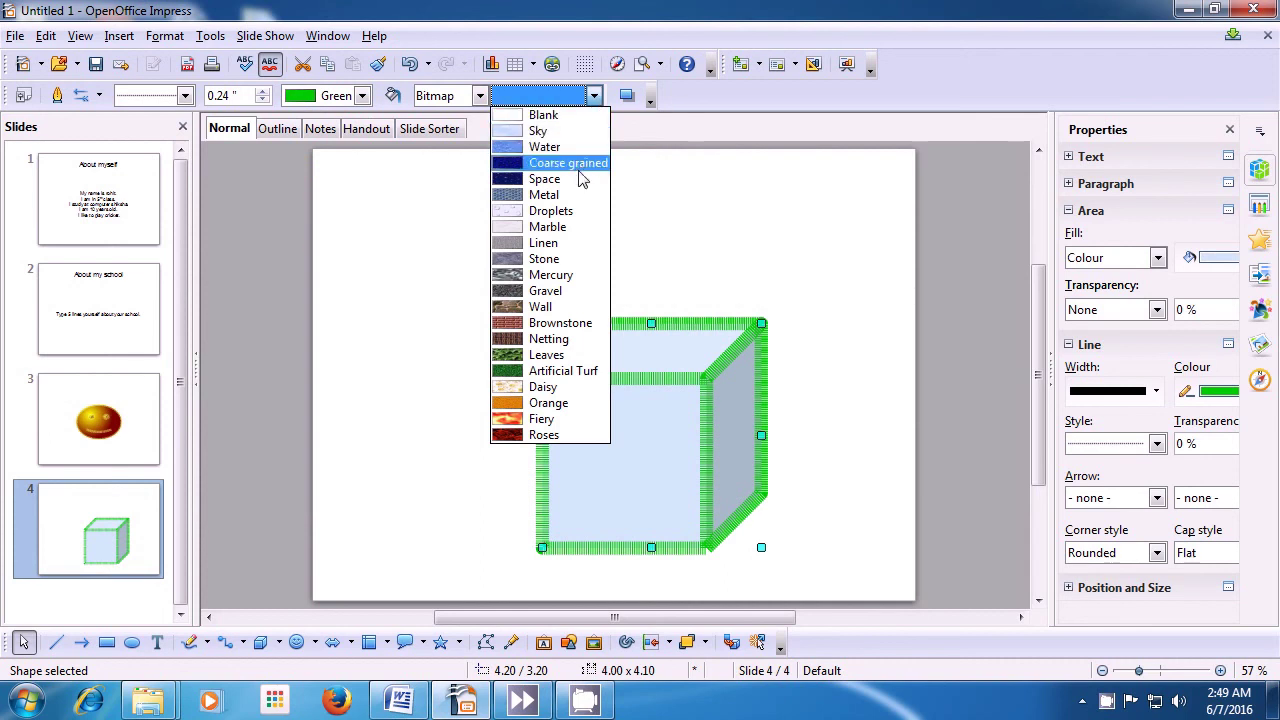
pyautogui.click(563, 327)
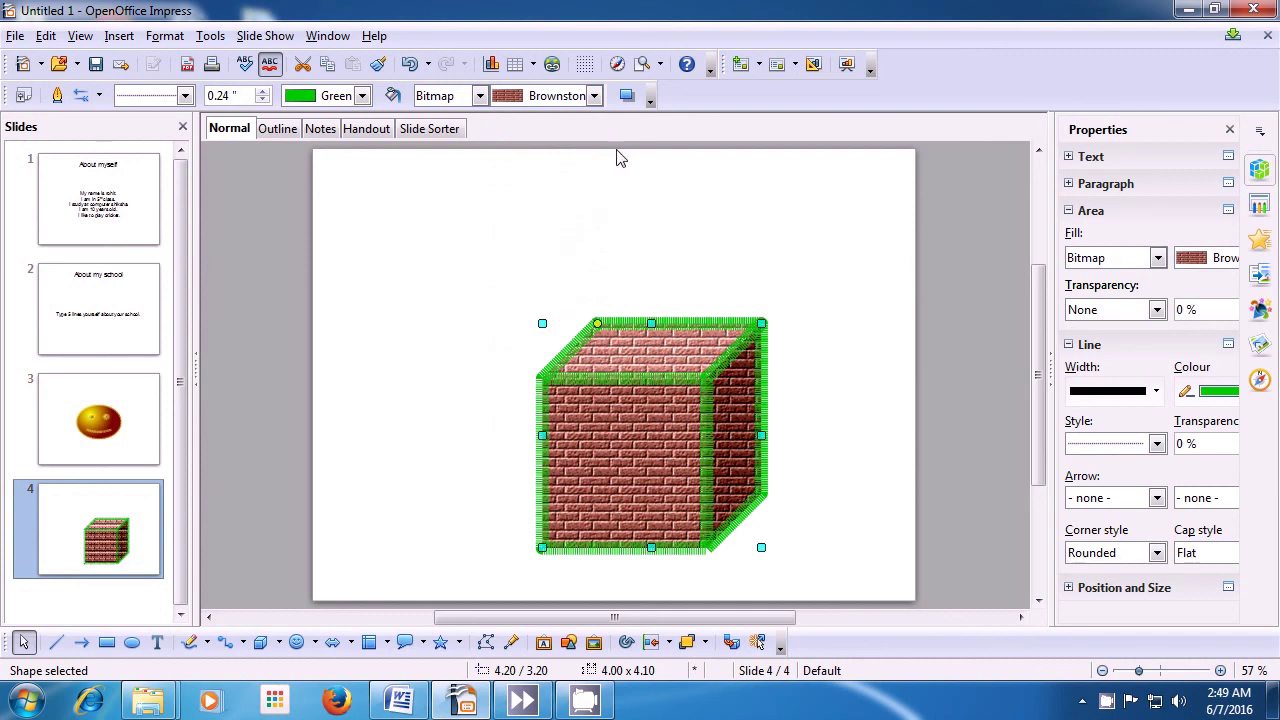
pyautogui.click(627, 97)
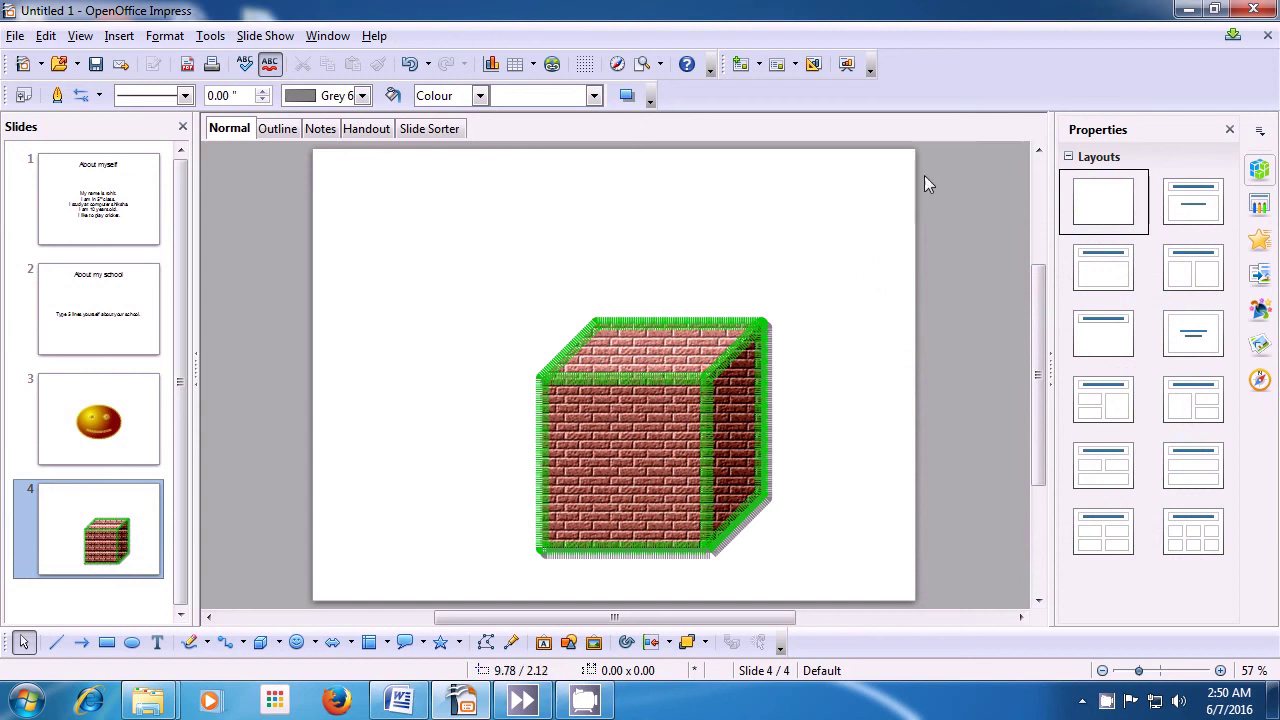
# Step: Close the presentation and discard the unsaved changes
pyautogui.click(1262, 10)
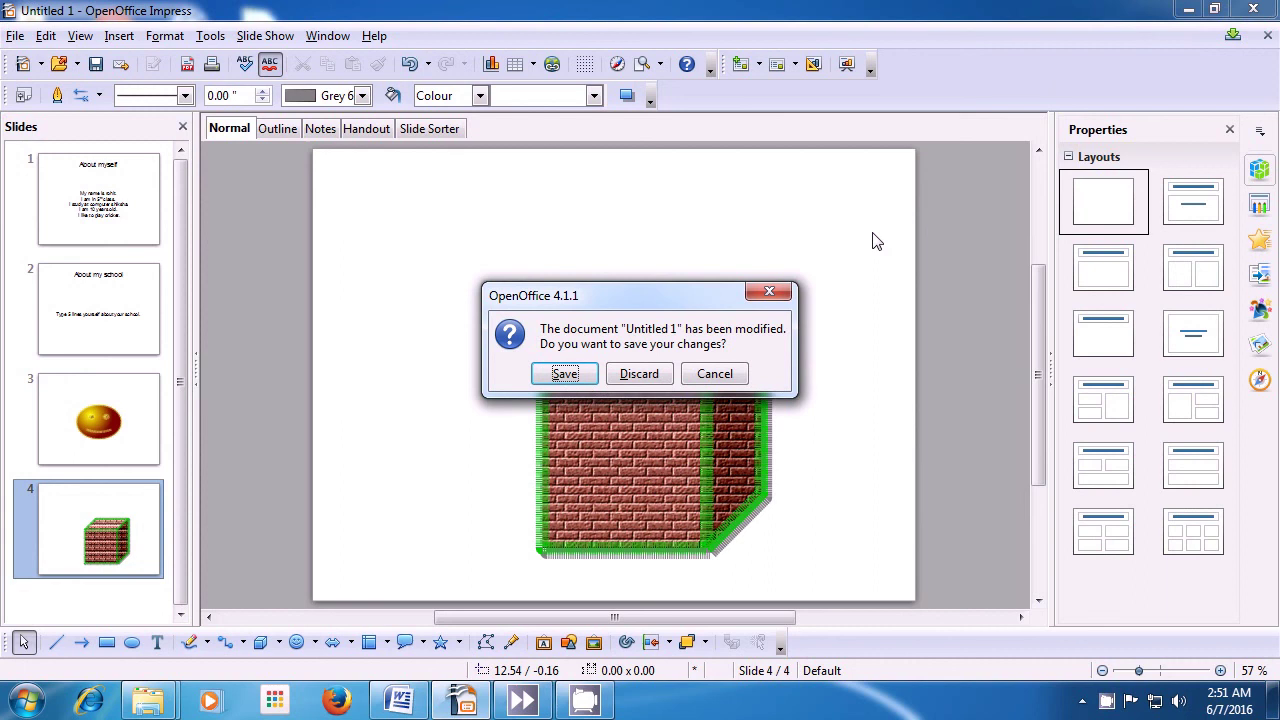
pyautogui.click(652, 375)
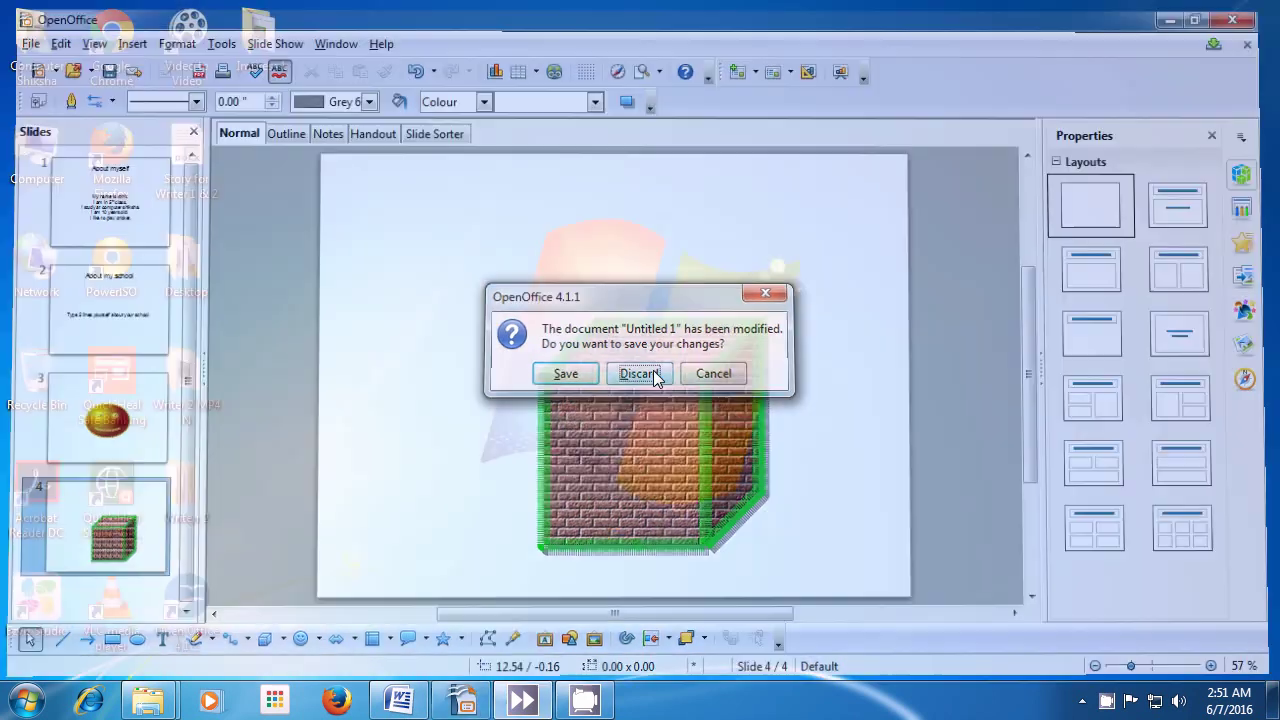